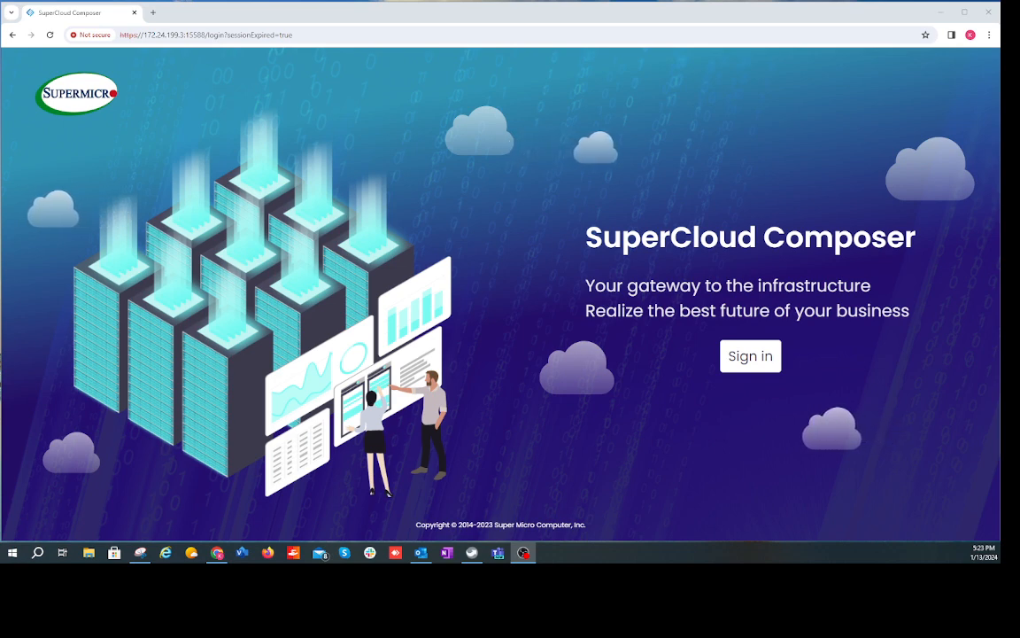
- Sign in to SuperCloud Composer as local user ADMIN with the account password
click(750, 359)
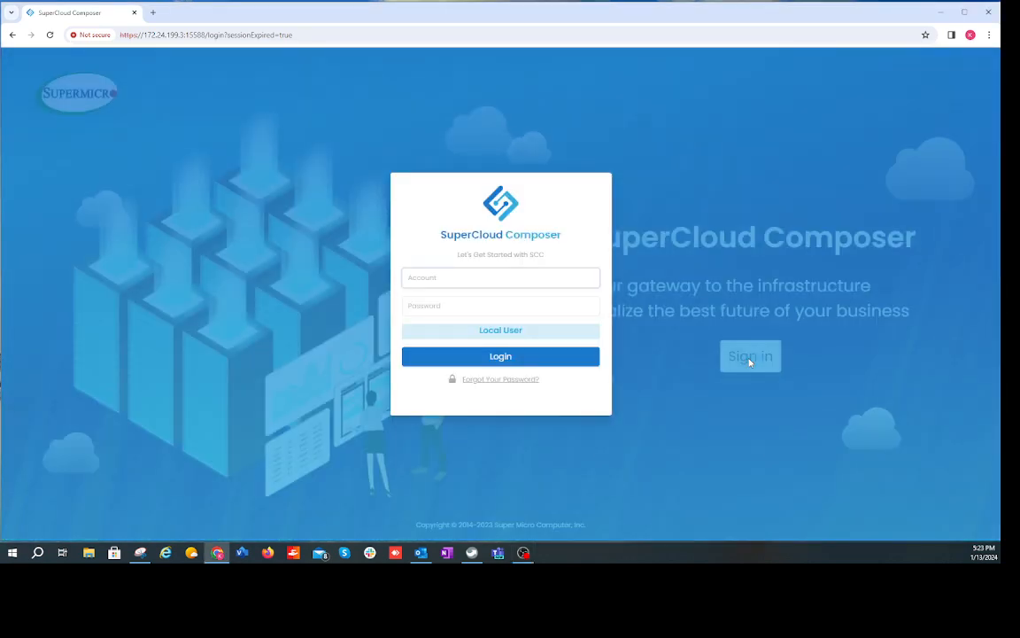
click(449, 276)
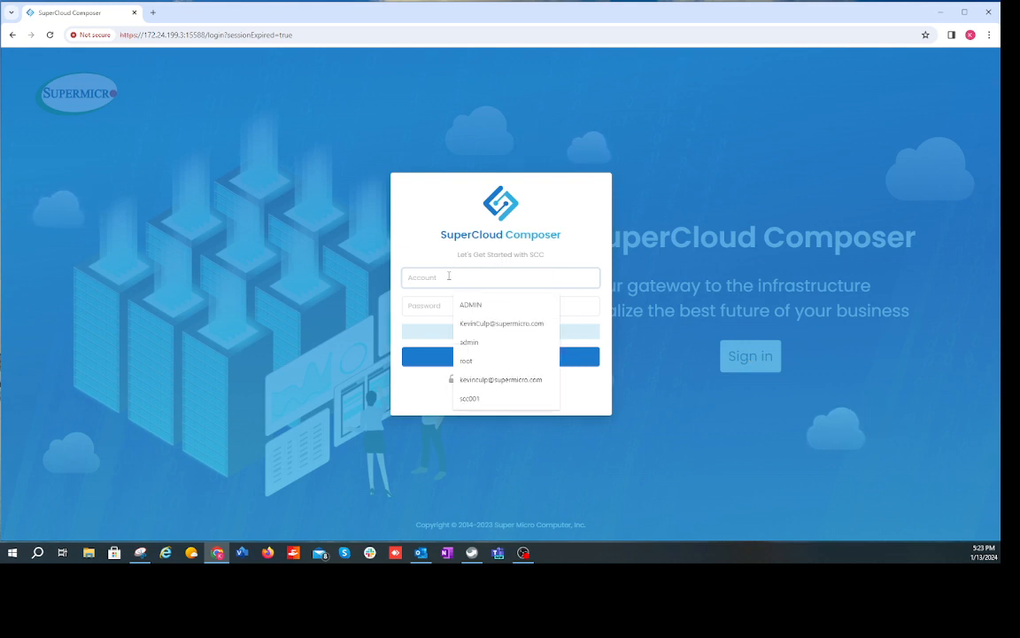
text(ADMIN)
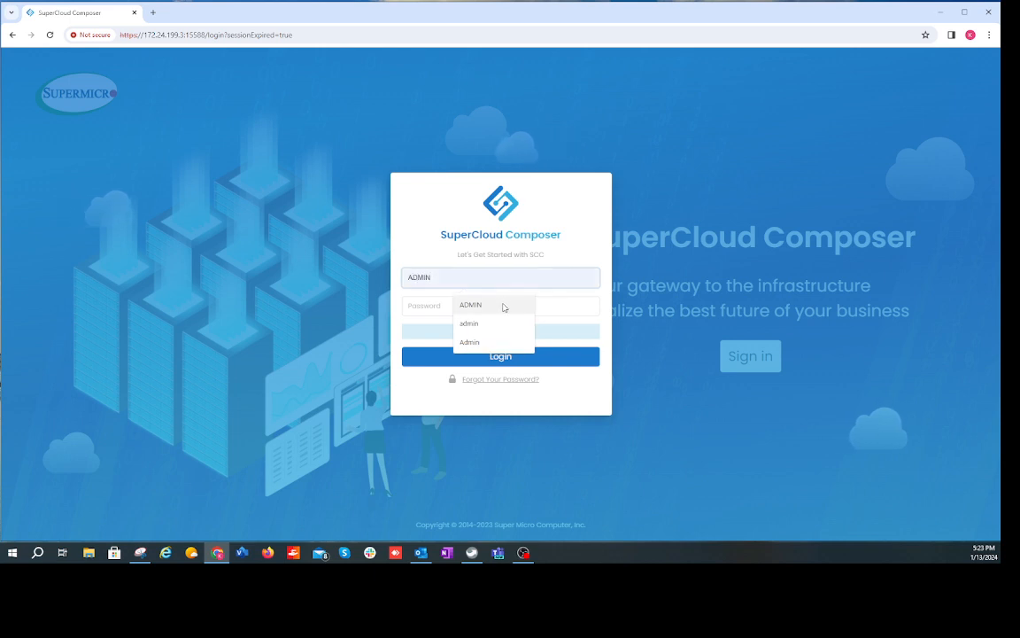
click(474, 304)
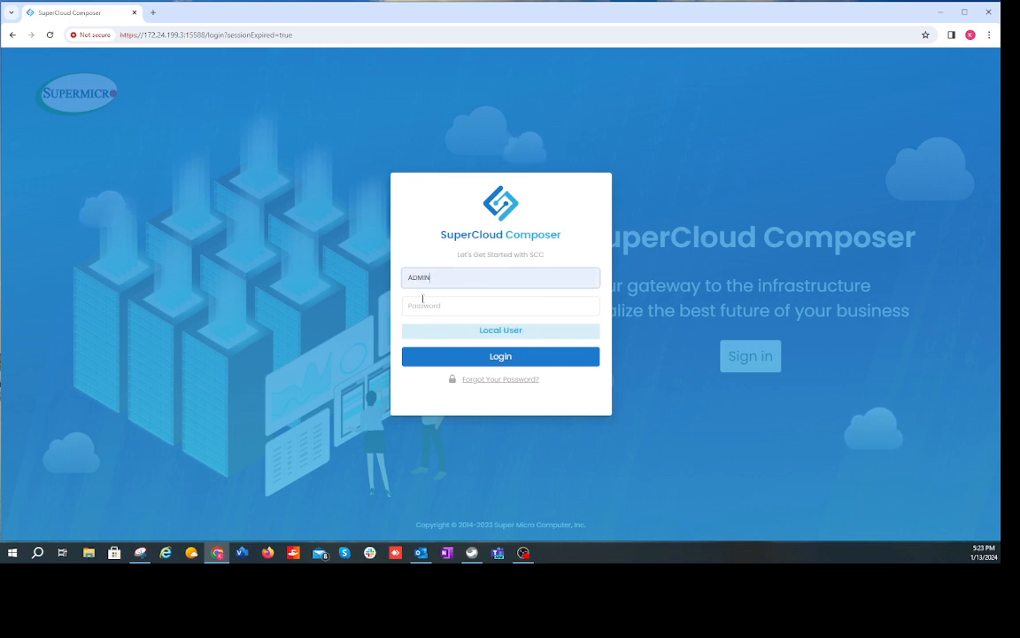
click(423, 300)
text(•••••)
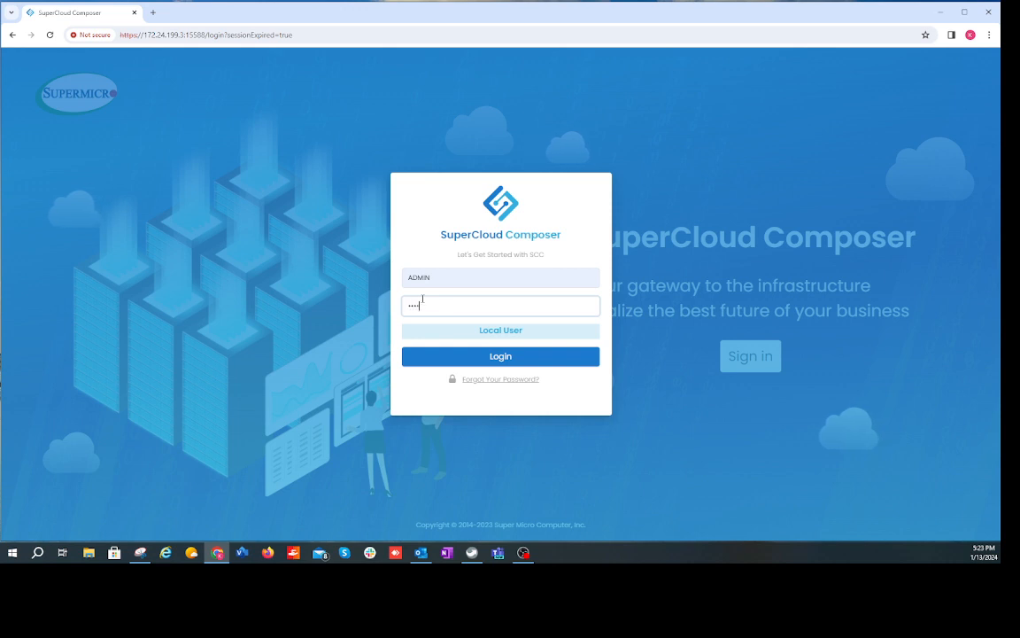
click(502, 358)
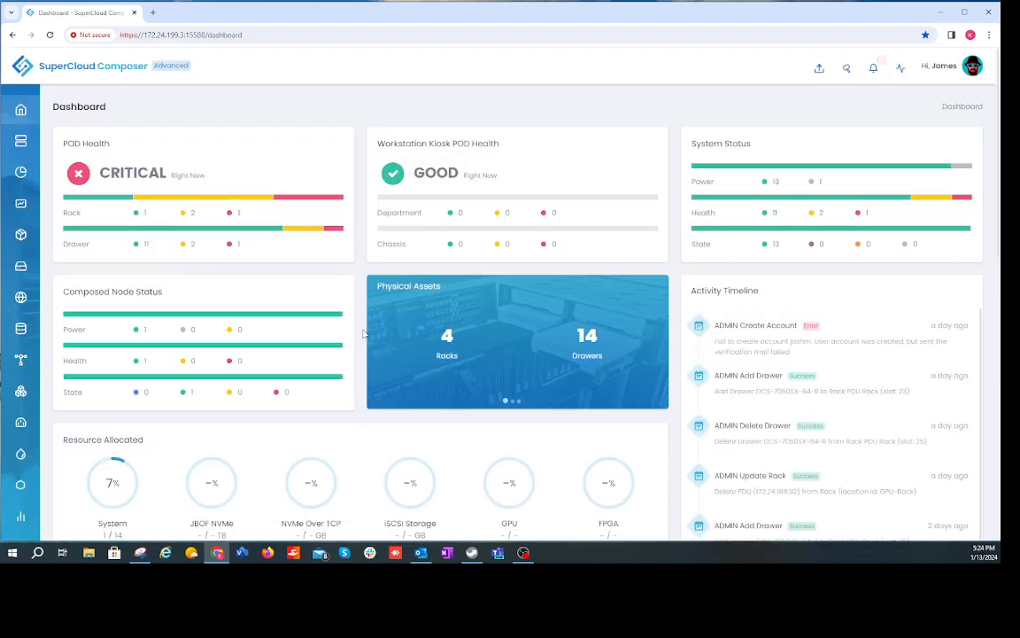
- Open the switch details of PDU Rack:20-1 from the network switch list and move the floating shortcut widget out of the way
mouse_move(20, 298)
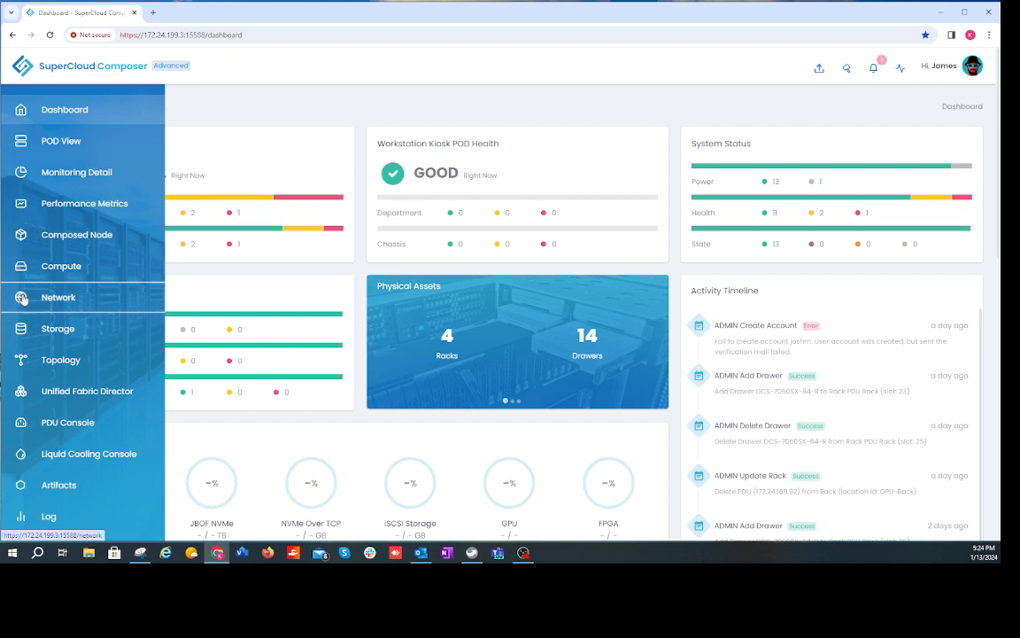
click(23, 299)
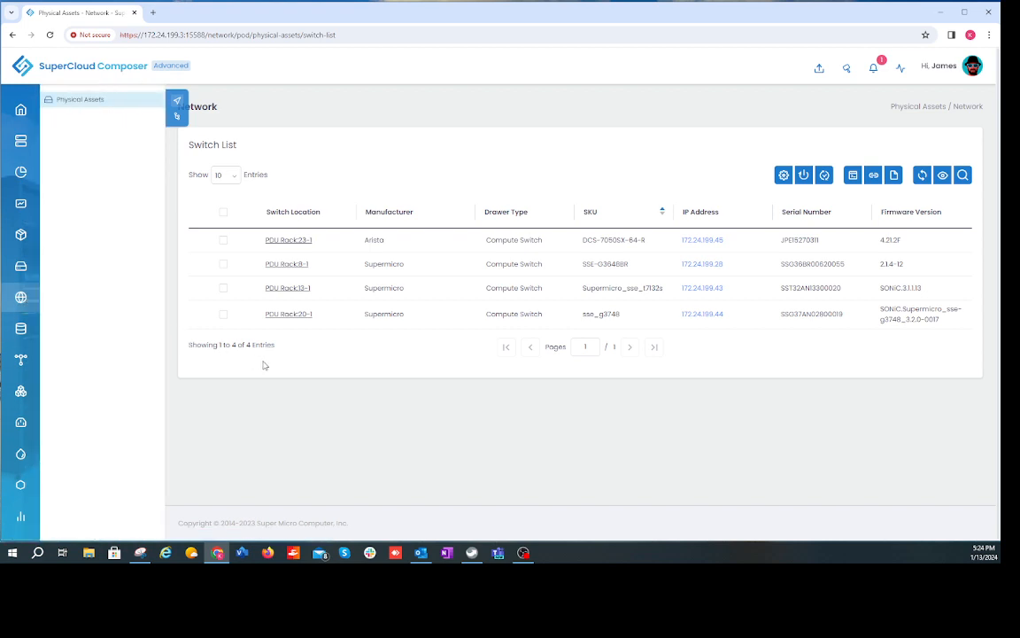
click(290, 317)
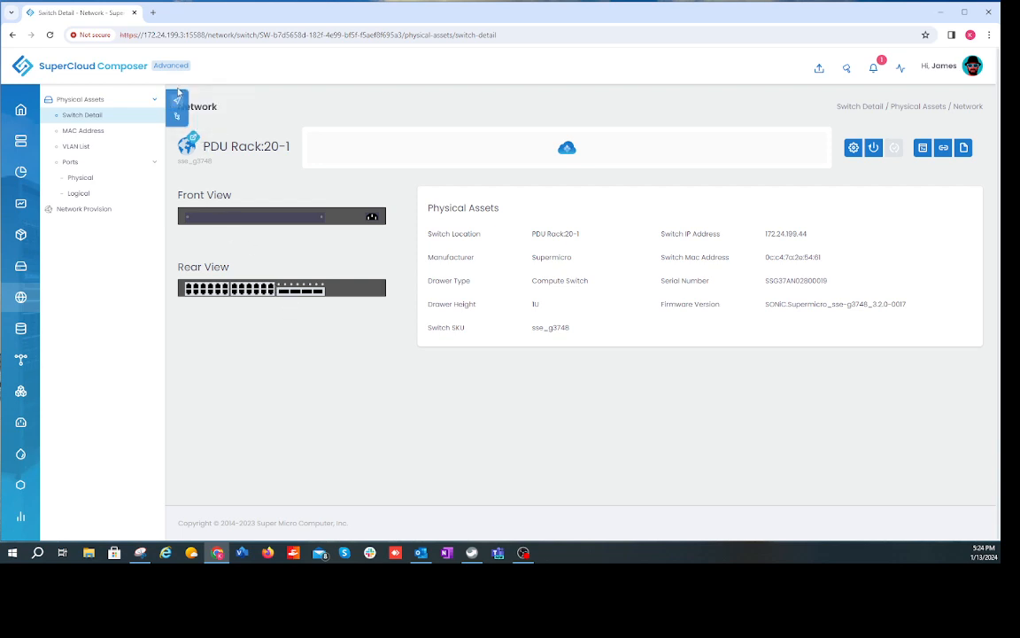
drag(176, 92, 216, 465)
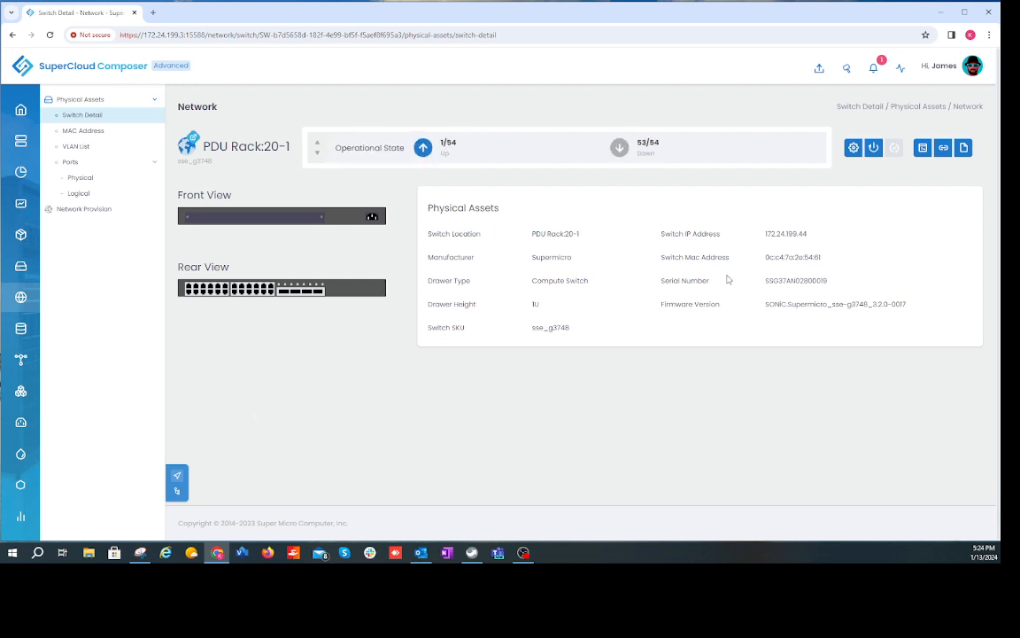
- Review the switch information and LLDP neighbors of PDU Rack:20-1, closing the details when done
click(964, 148)
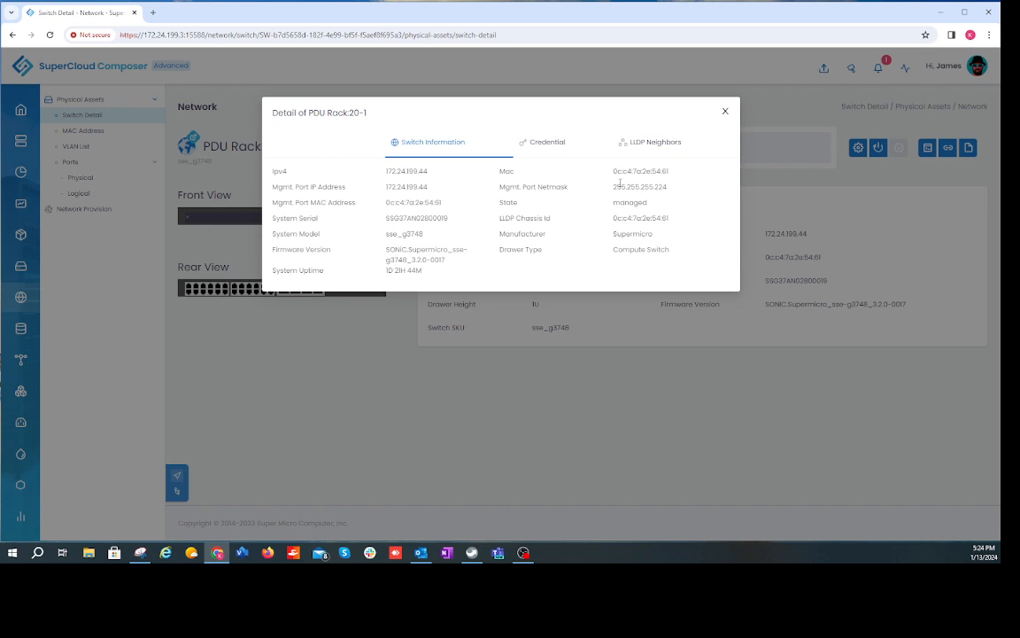
click(648, 145)
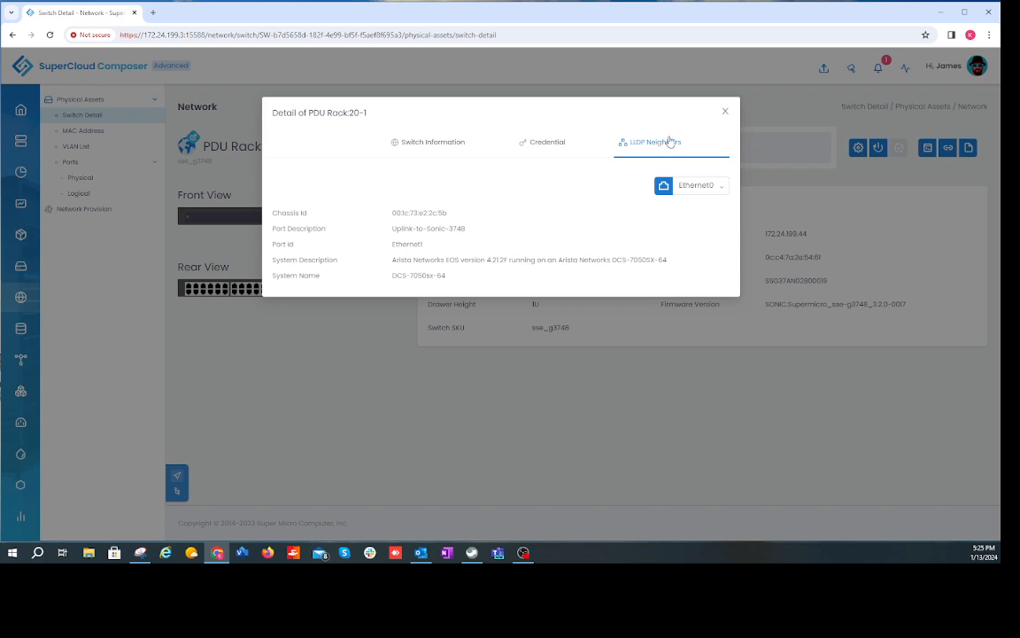
click(725, 113)
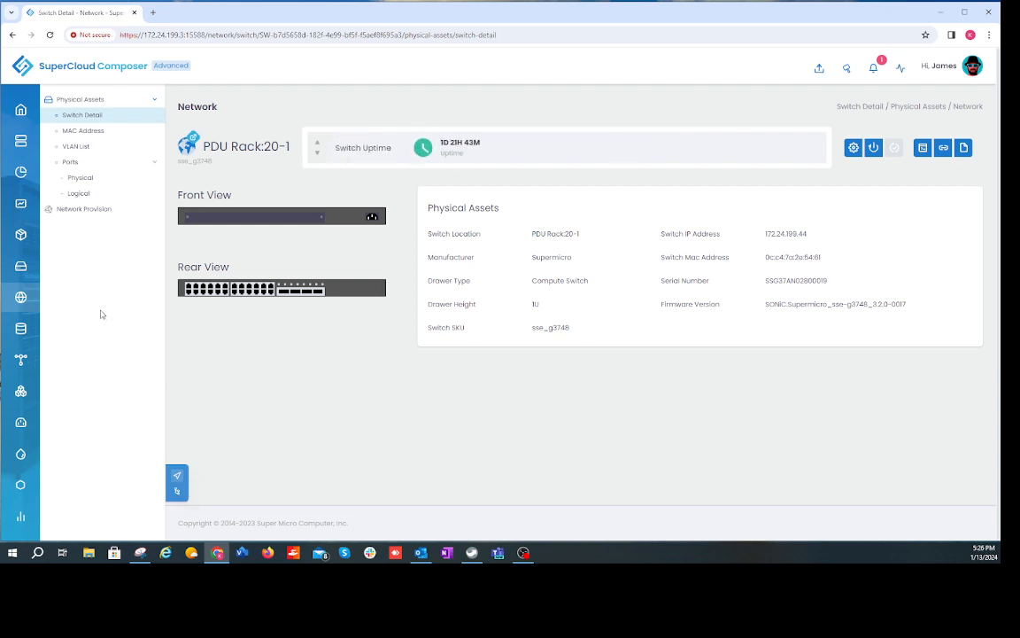
- Review the LLDP neighbors of switch PDU Rack:23-1 for the Ethernet1 port, closing the details when done
click(30, 298)
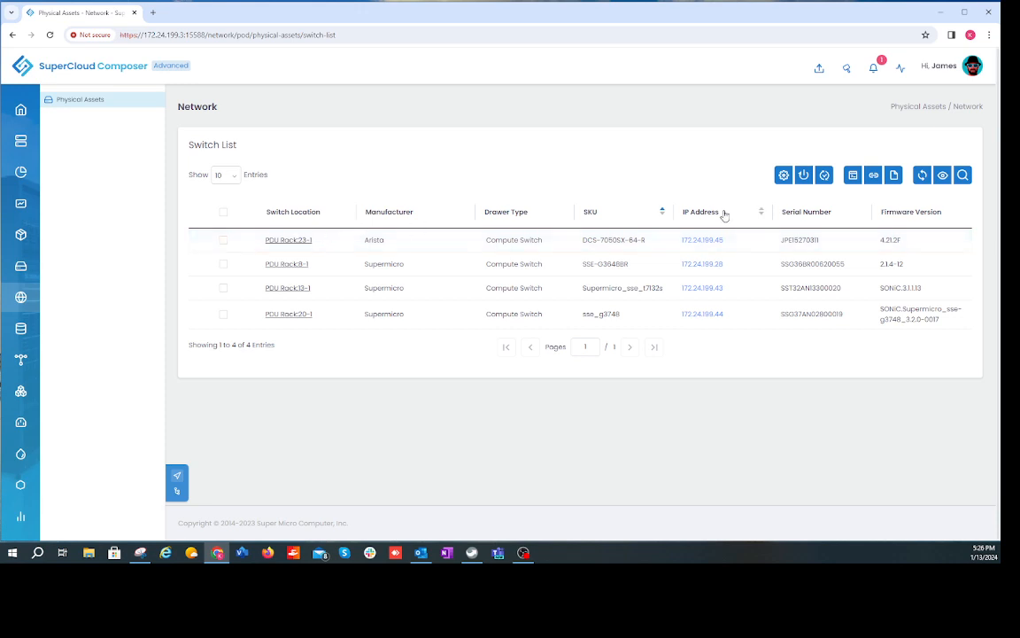
click(291, 240)
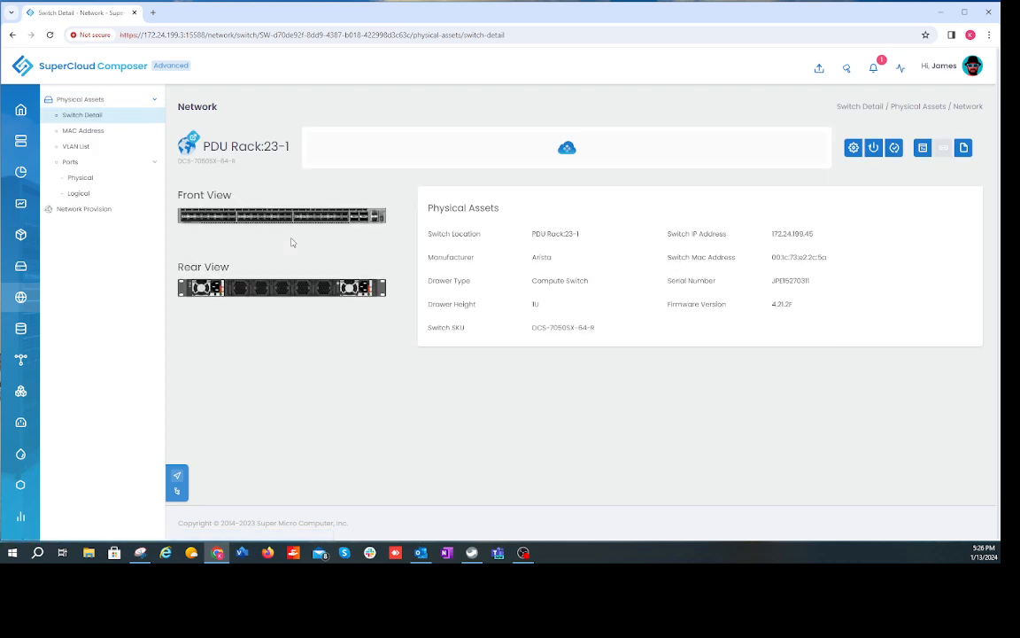
click(964, 148)
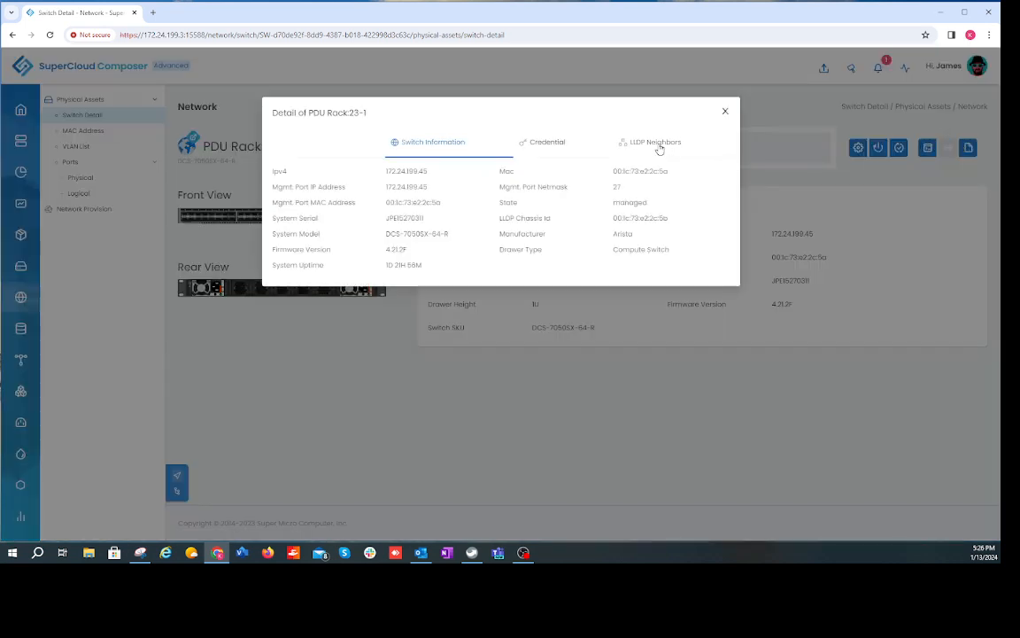
click(658, 147)
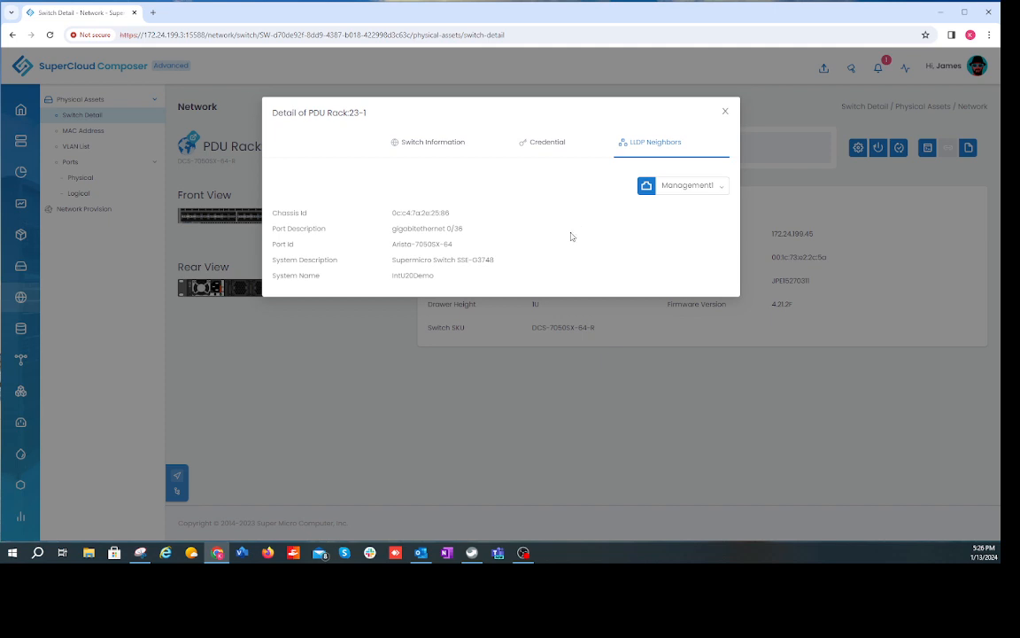
click(695, 185)
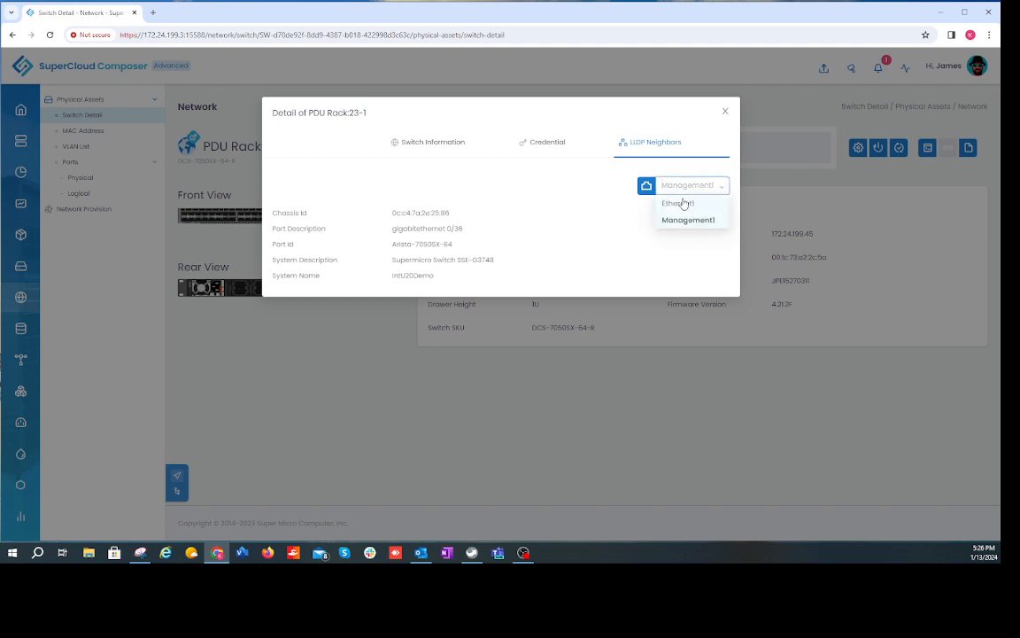
click(682, 202)
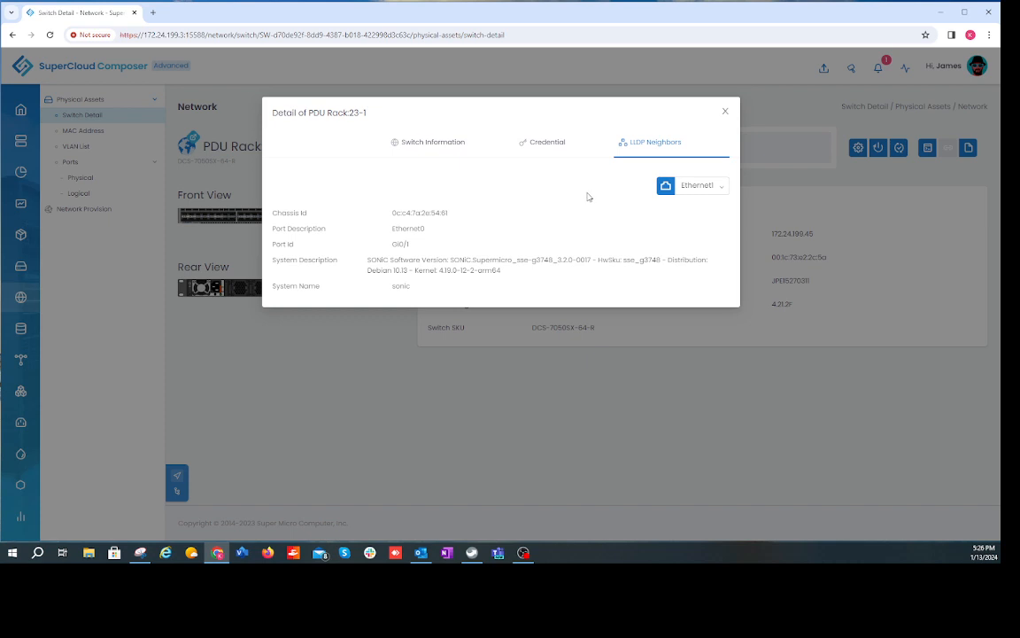
click(725, 113)
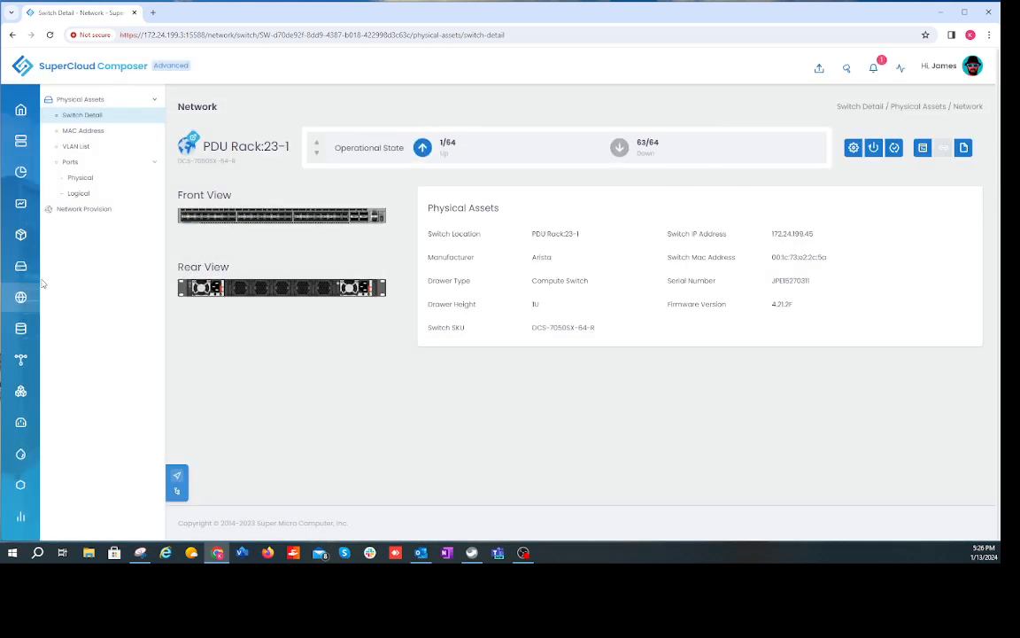
- Return to switch PDU Rack:20-1 and examine the status and VLAN settings of its physical ports
click(22, 300)
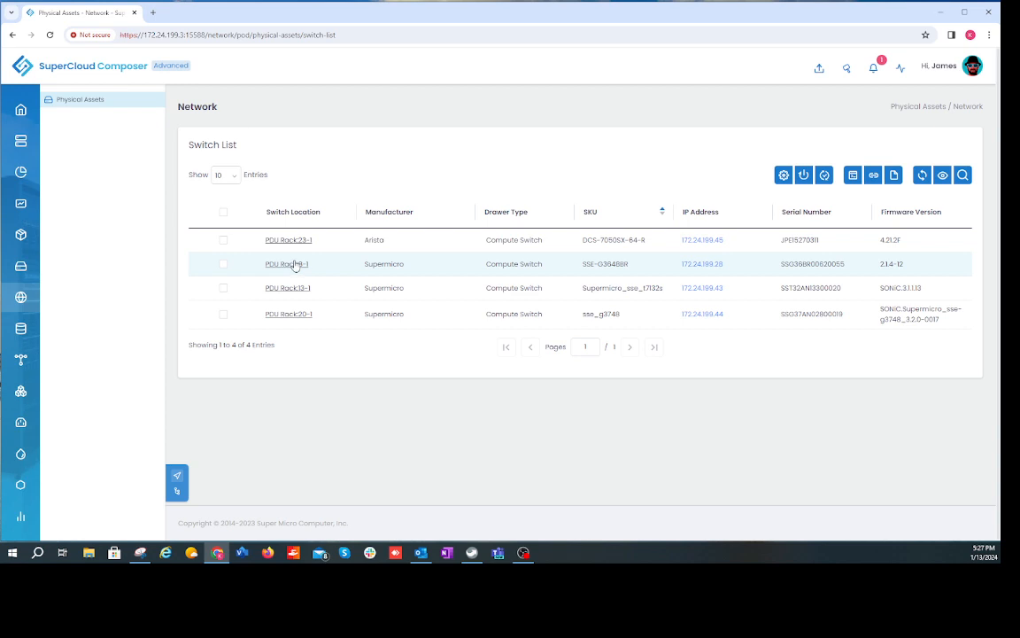
click(289, 314)
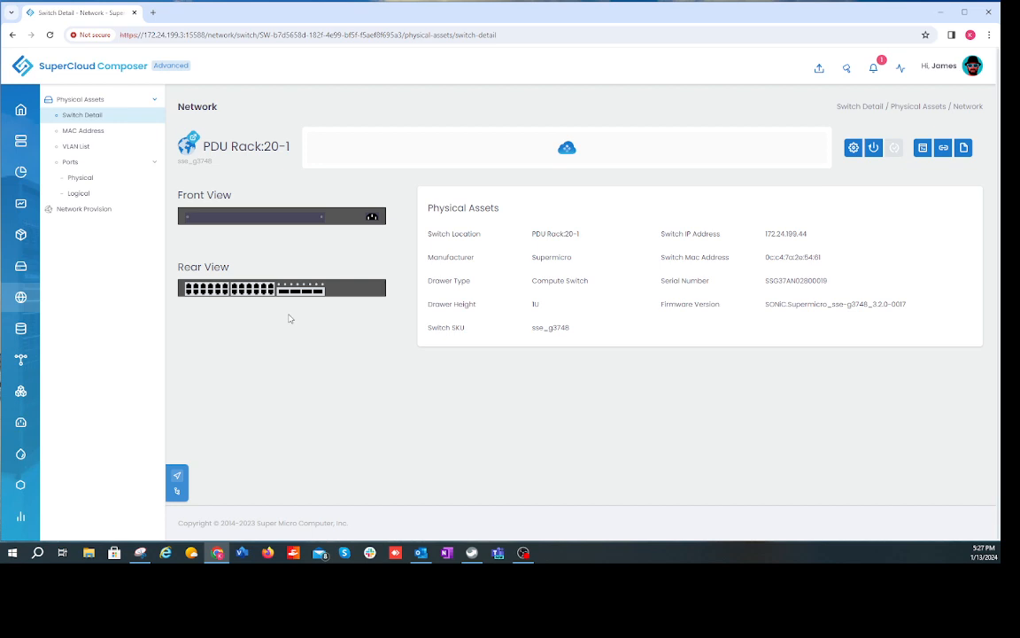
click(81, 178)
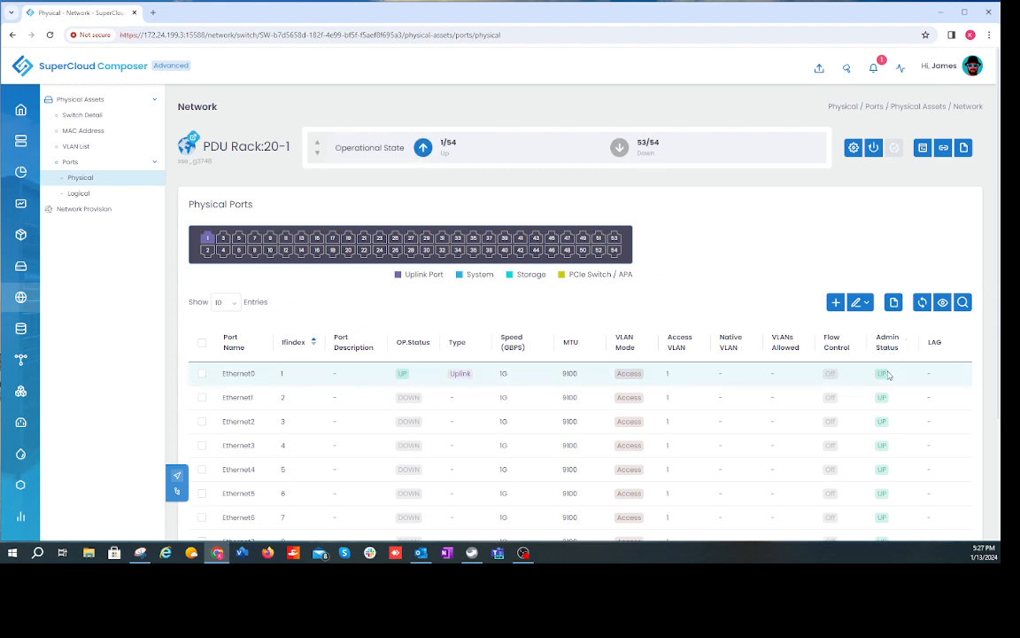
- Create a VLAN with ID 650 on switch PDU Rack:20-1, leaving its name blank, and dismiss the execution result
click(92, 149)
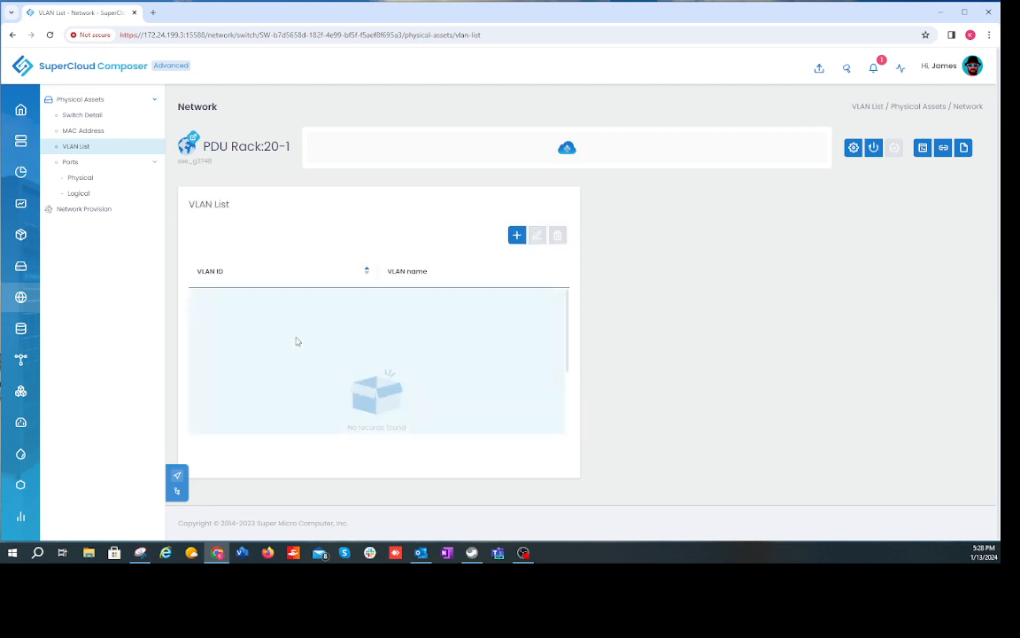
click(517, 234)
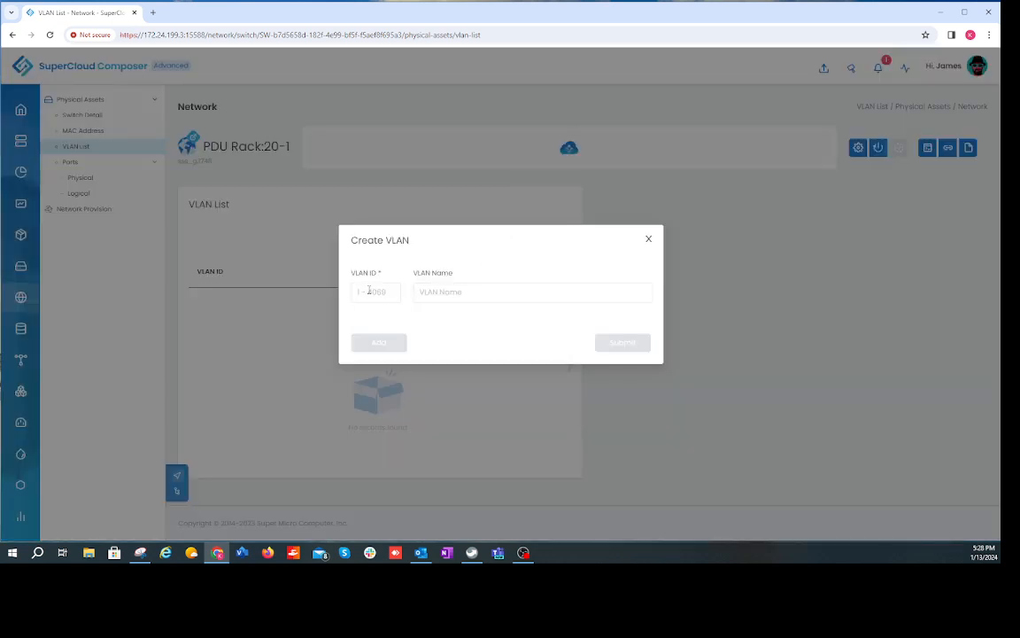
click(369, 290)
text(650)
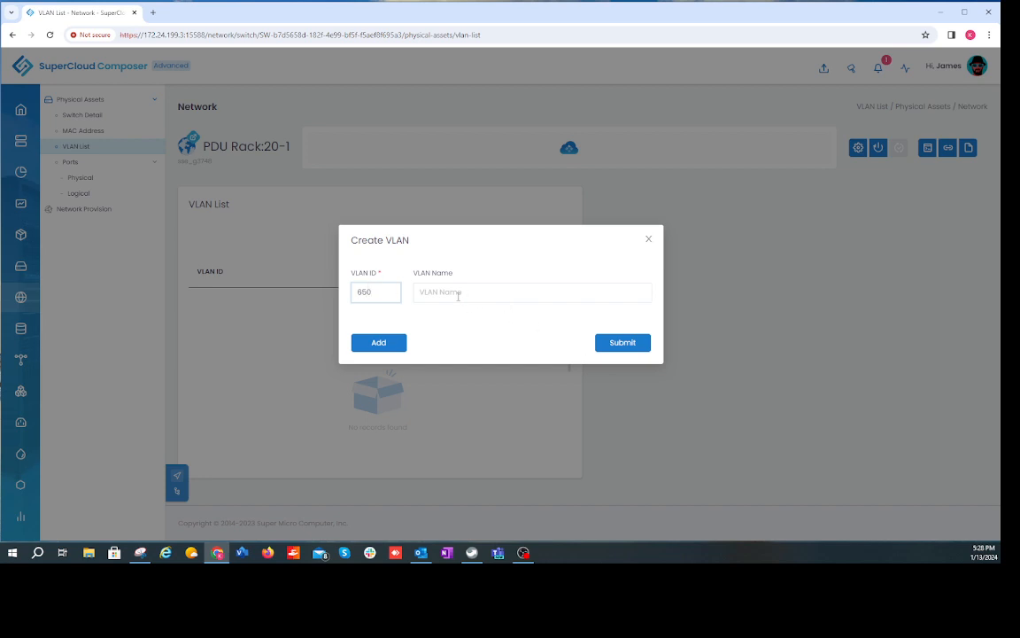
click(623, 344)
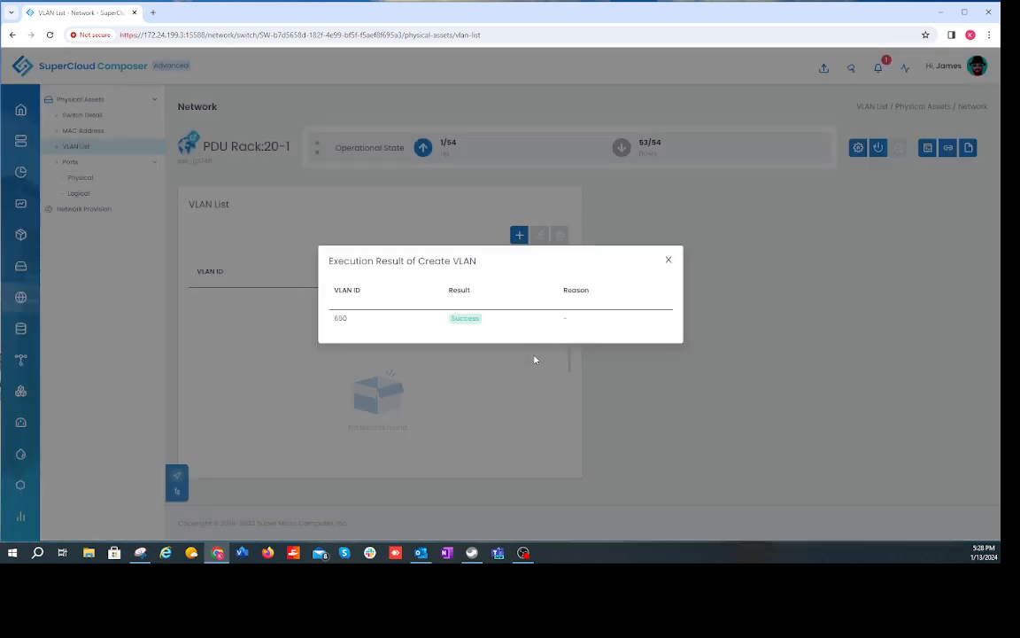
click(670, 262)
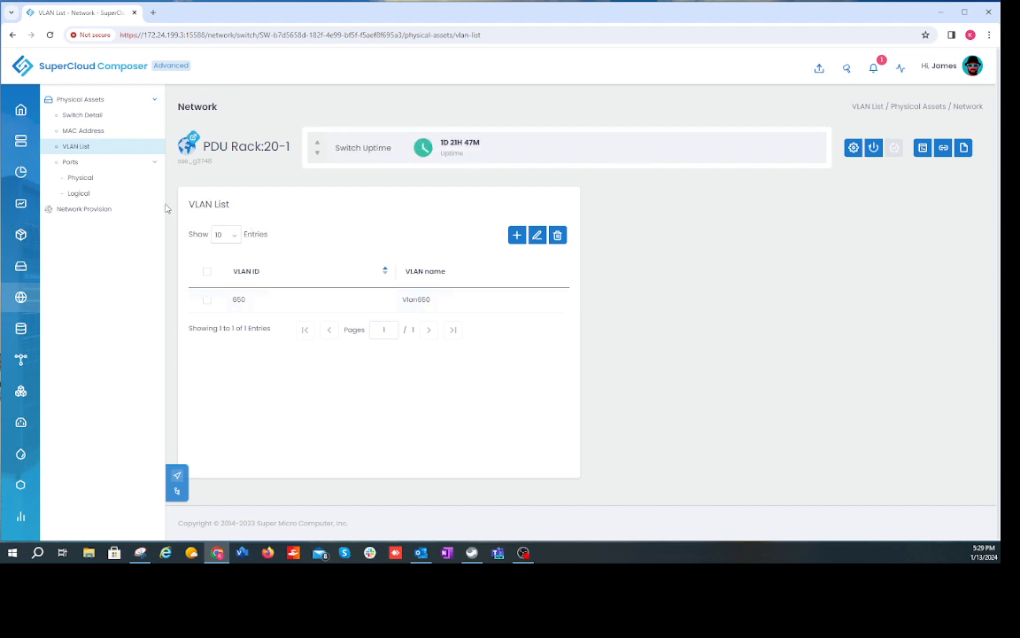
- Assign access VLAN 650 to physical port Ethernet0 of PDU Rack:20-1, keeping the VLAN mode on Access
click(103, 182)
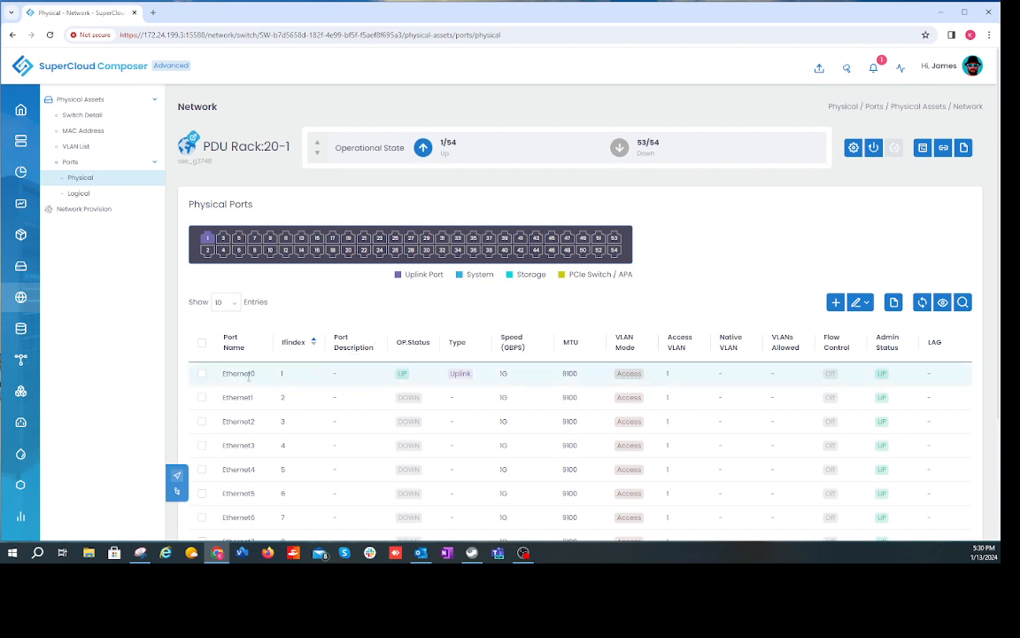
click(202, 374)
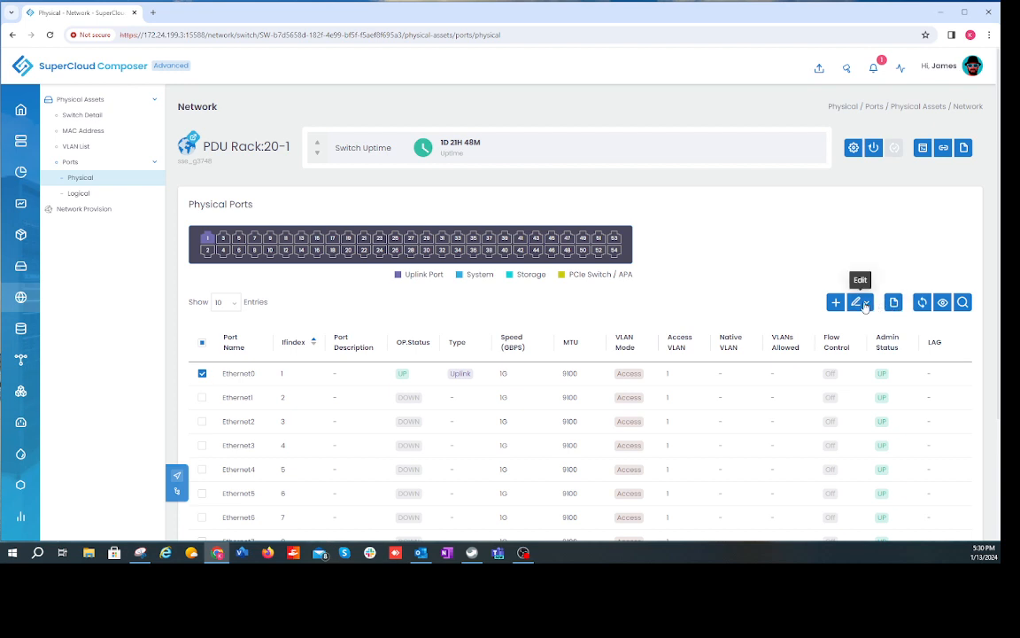
click(865, 304)
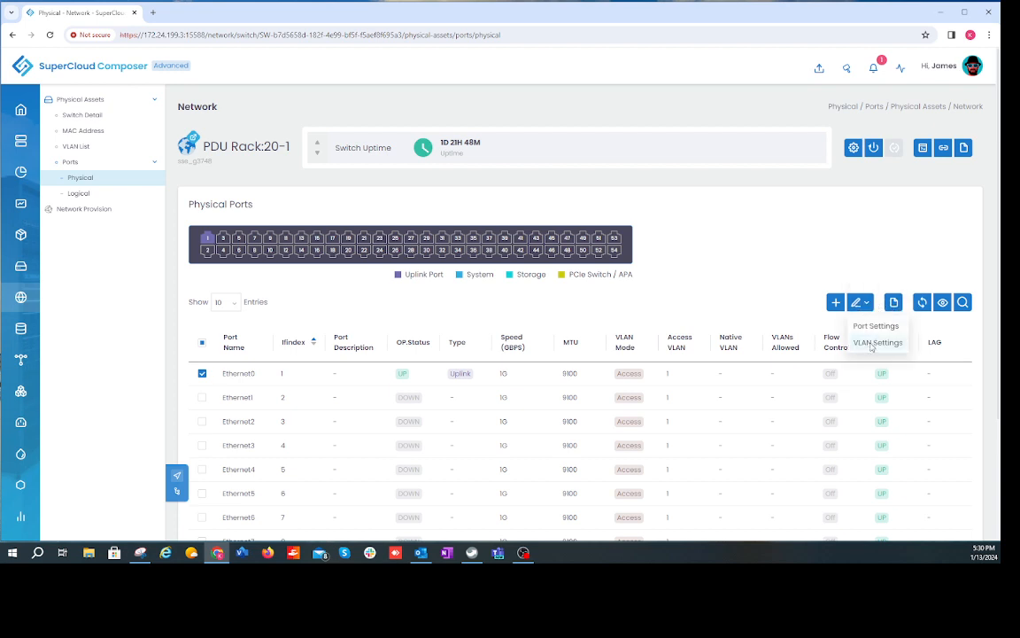
click(872, 345)
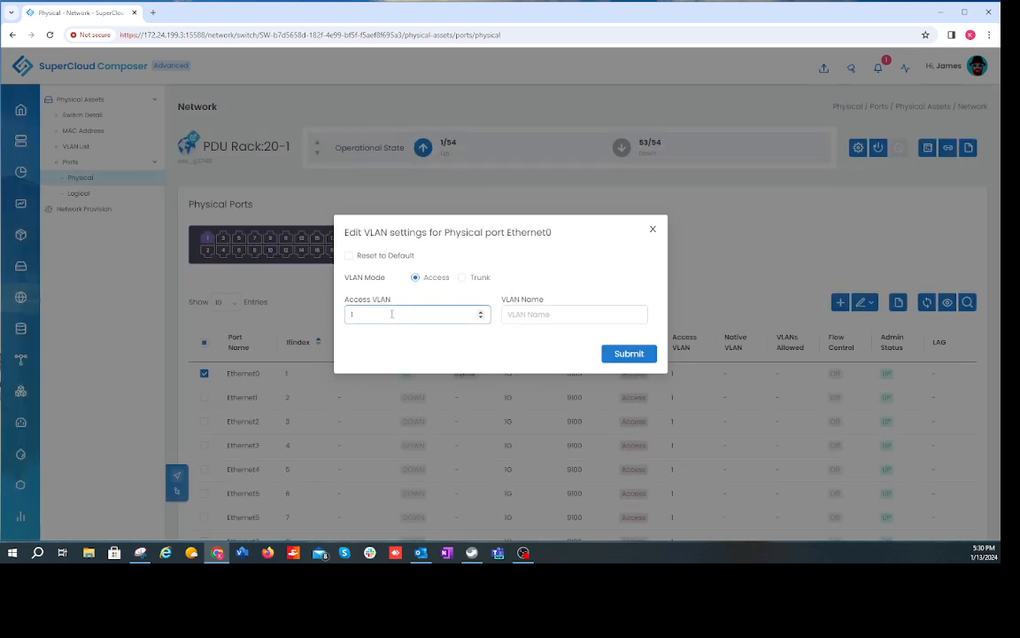
click(393, 314)
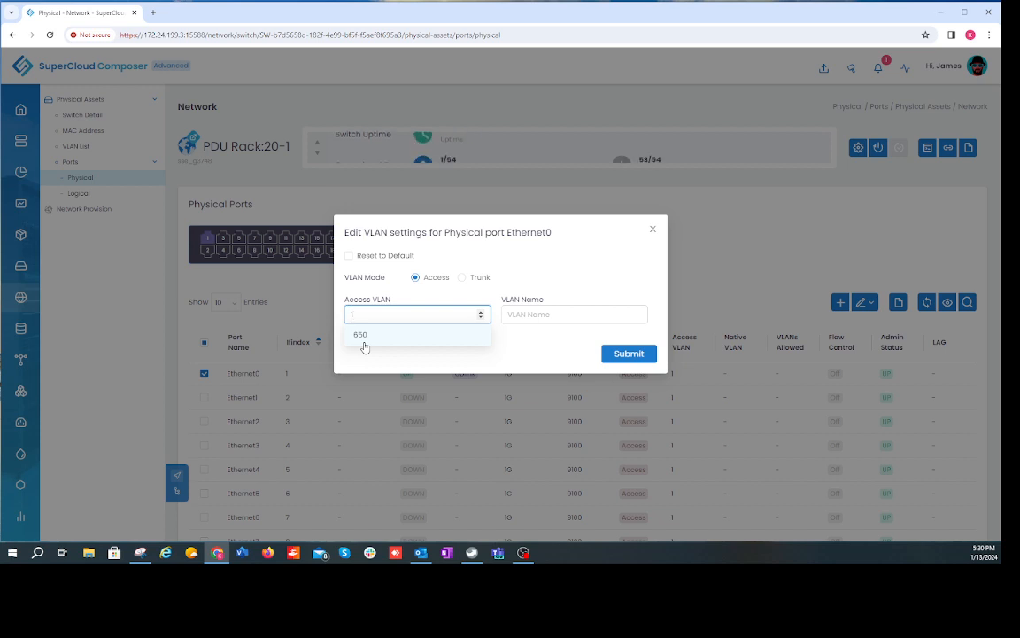
click(367, 336)
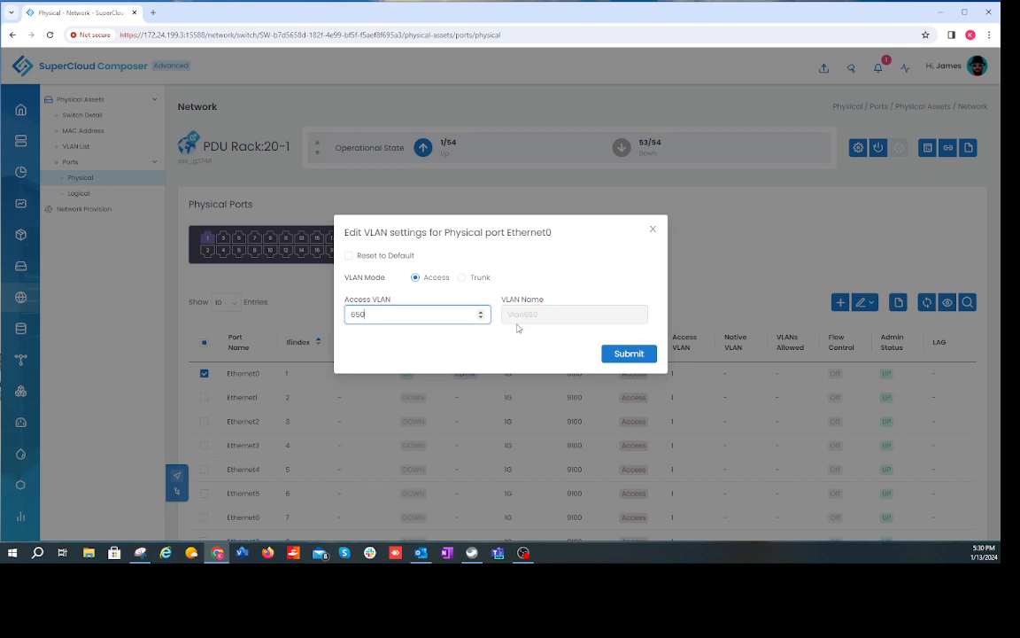
click(629, 353)
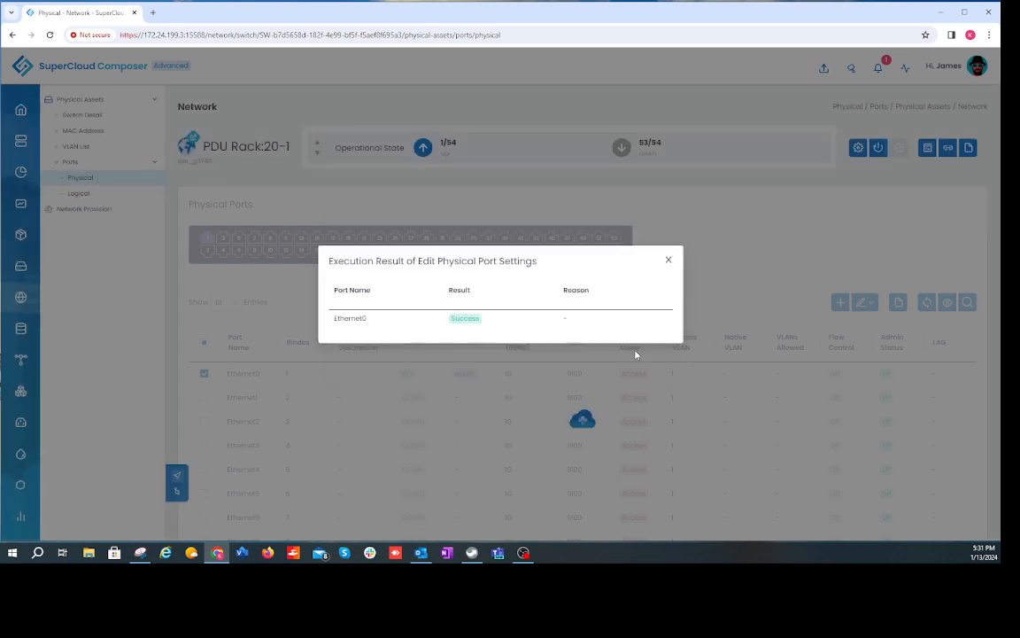
- Dismiss the port edit result for PDU Rack:20-1 and open the VLAN list of switch PDU Rack:23-1
click(669, 260)
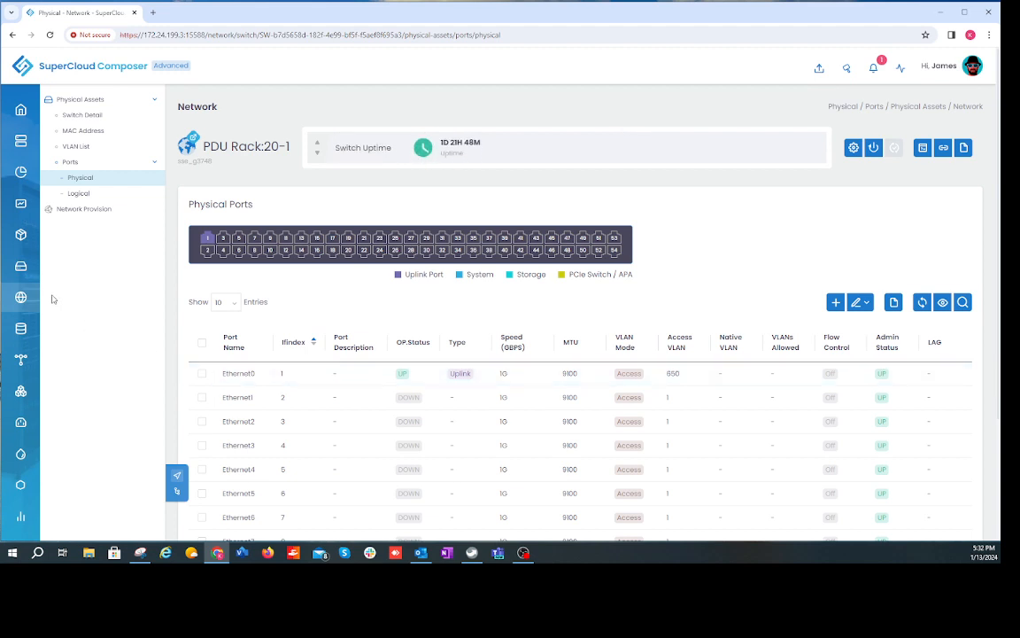
mouse_move(18, 241)
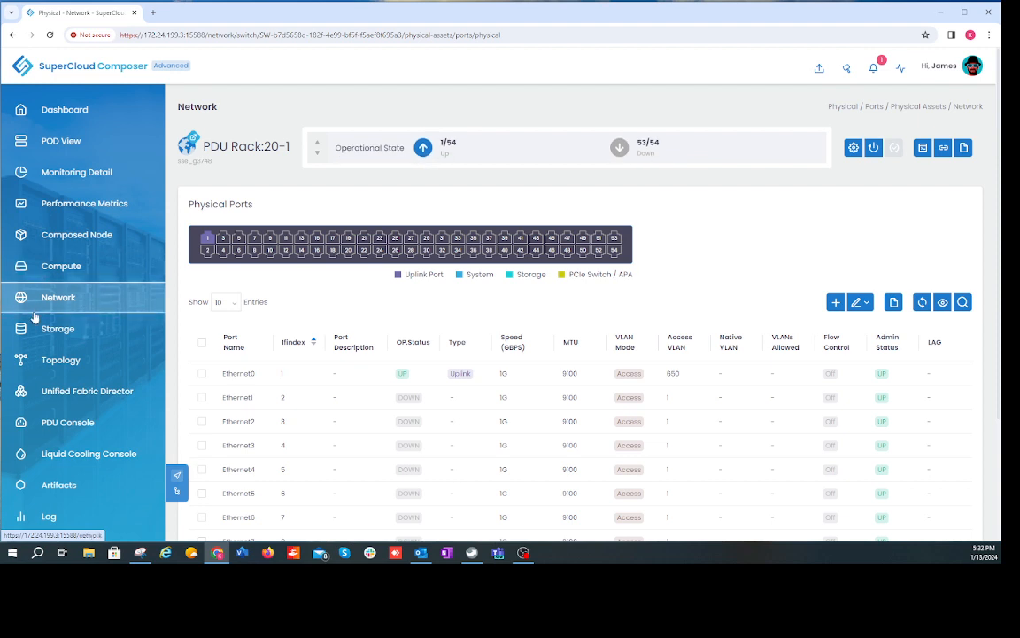
click(32, 301)
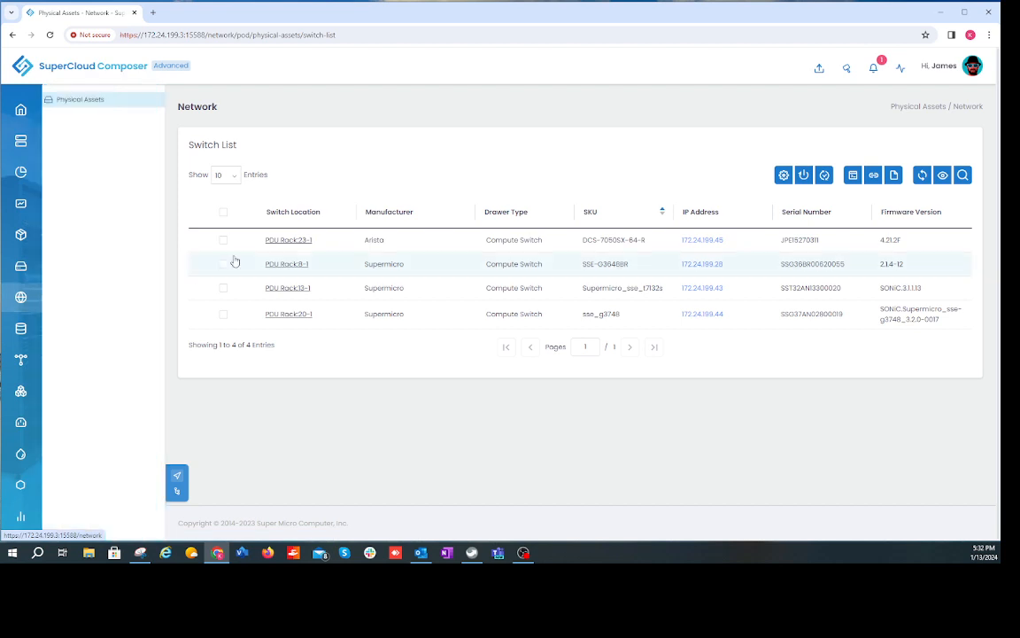
click(287, 240)
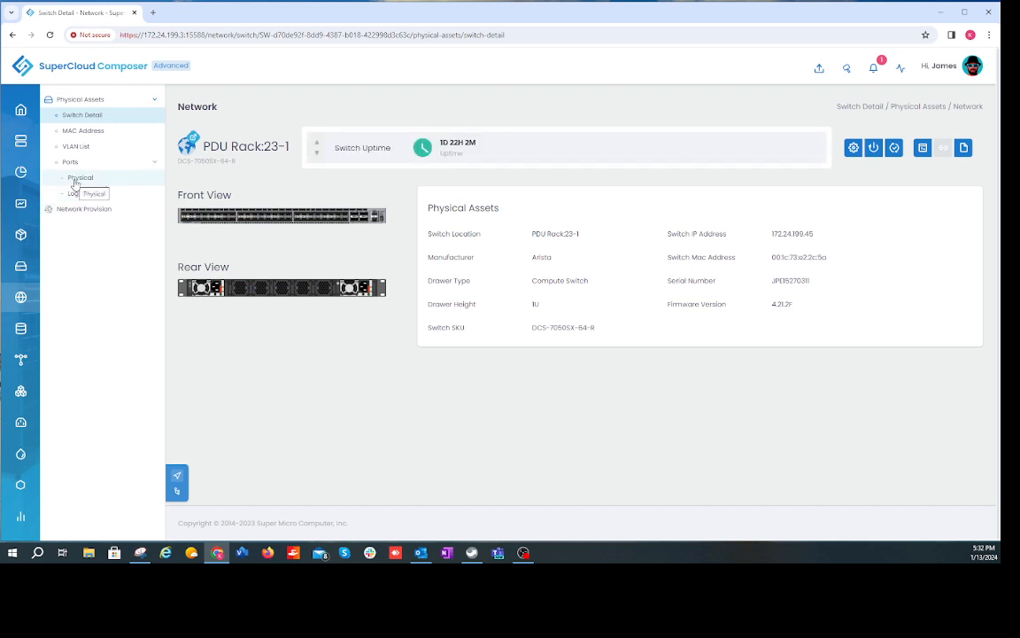
click(74, 146)
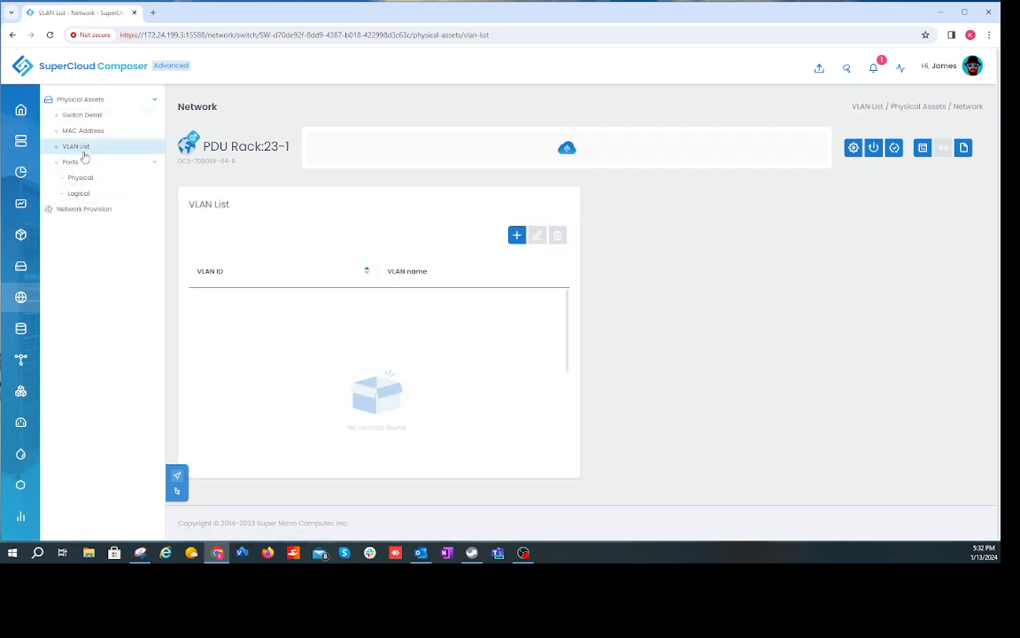
- Create a VLAN with ID 650 and name Vlan650 on switch PDU Rack:23-1, dismissing the execution result
click(516, 235)
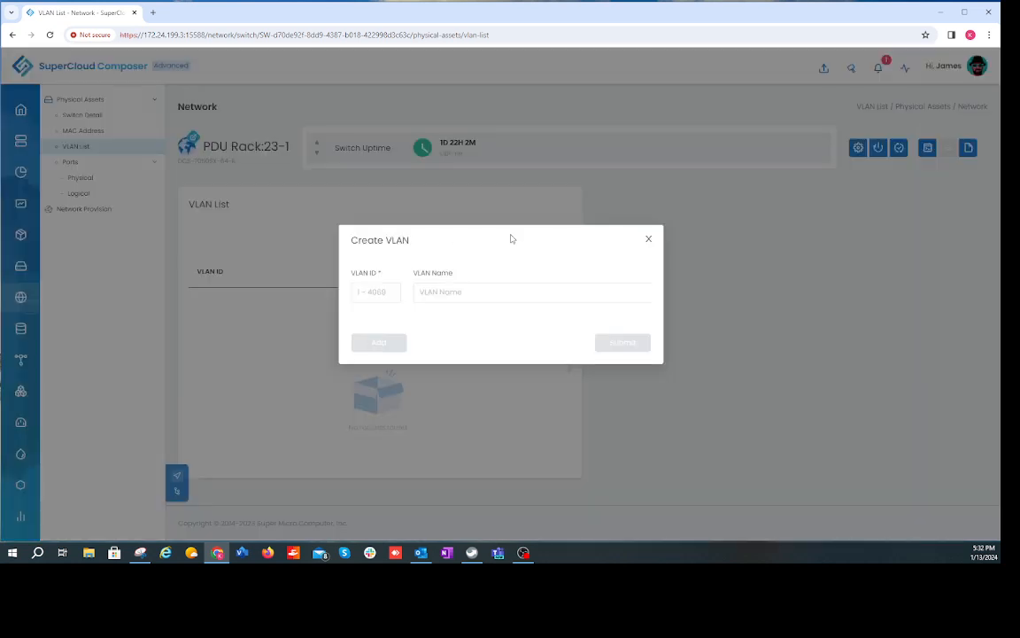
click(371, 291)
text(650)
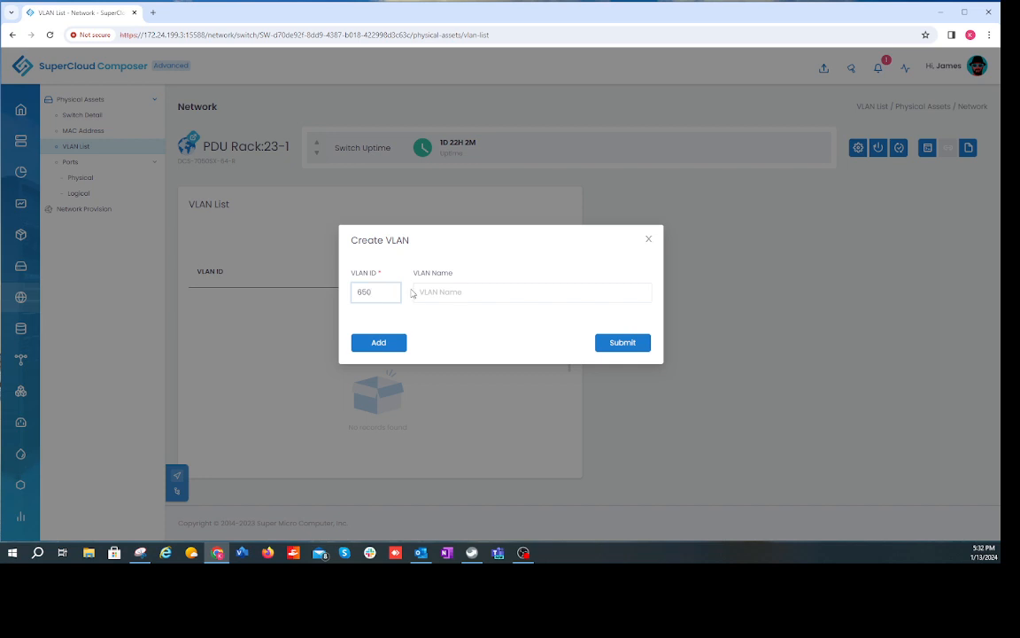
click(422, 292)
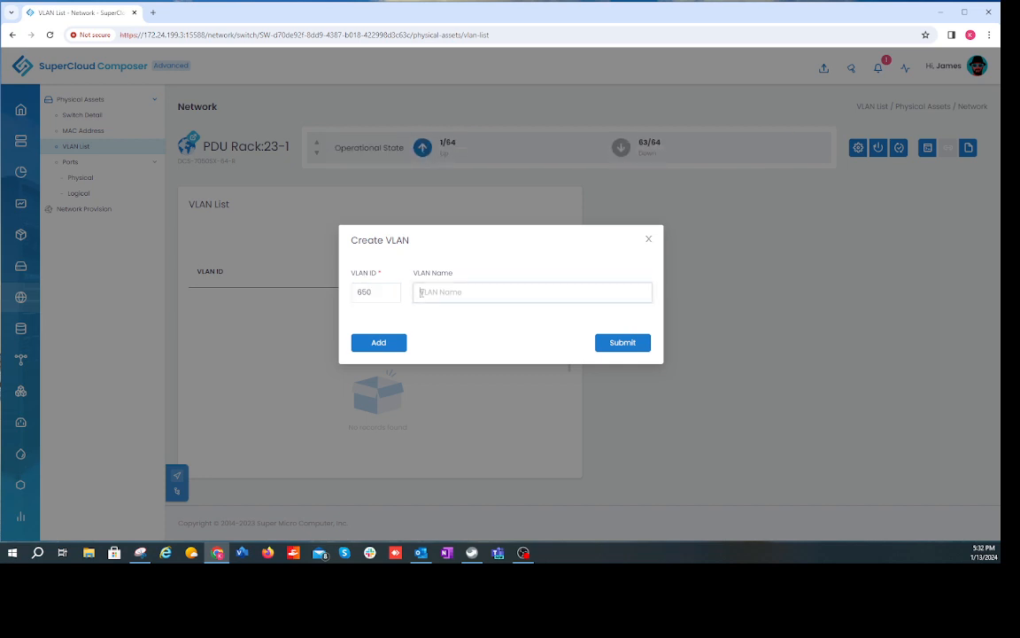
text(Vlan)
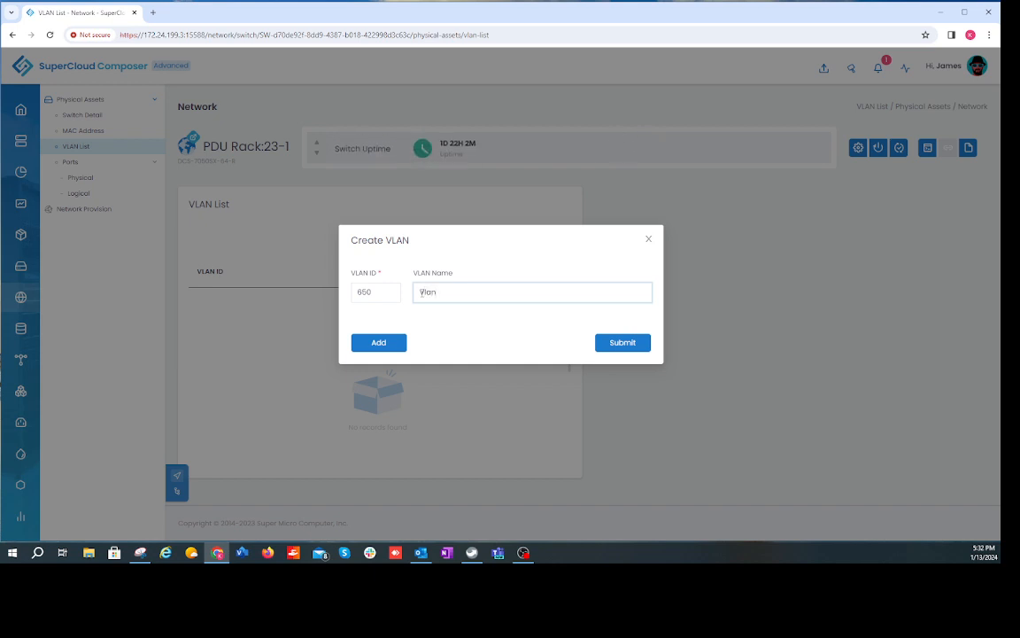
text(0)
click(622, 350)
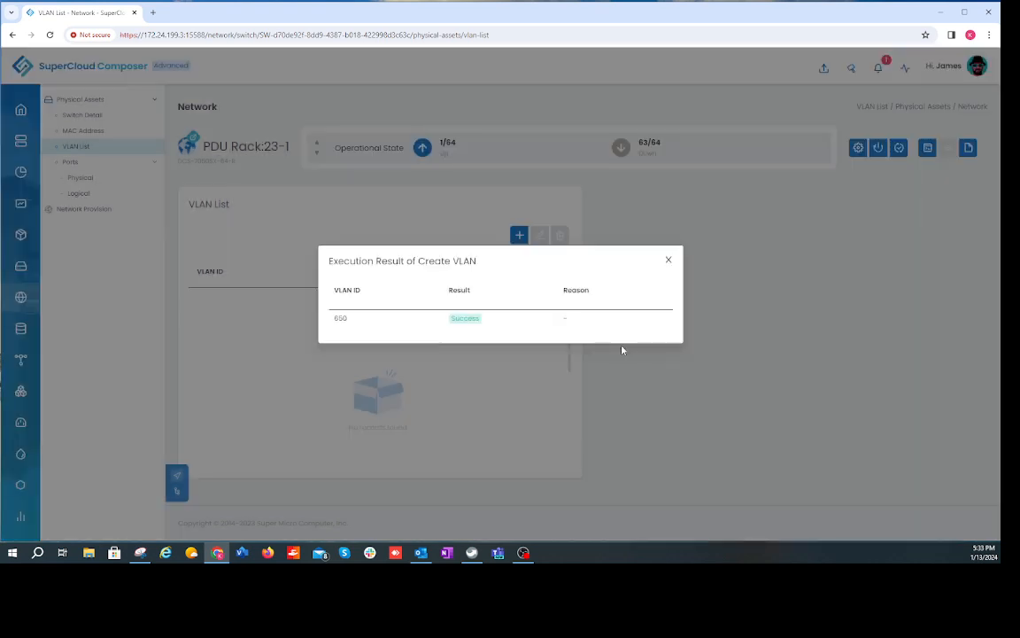
click(671, 260)
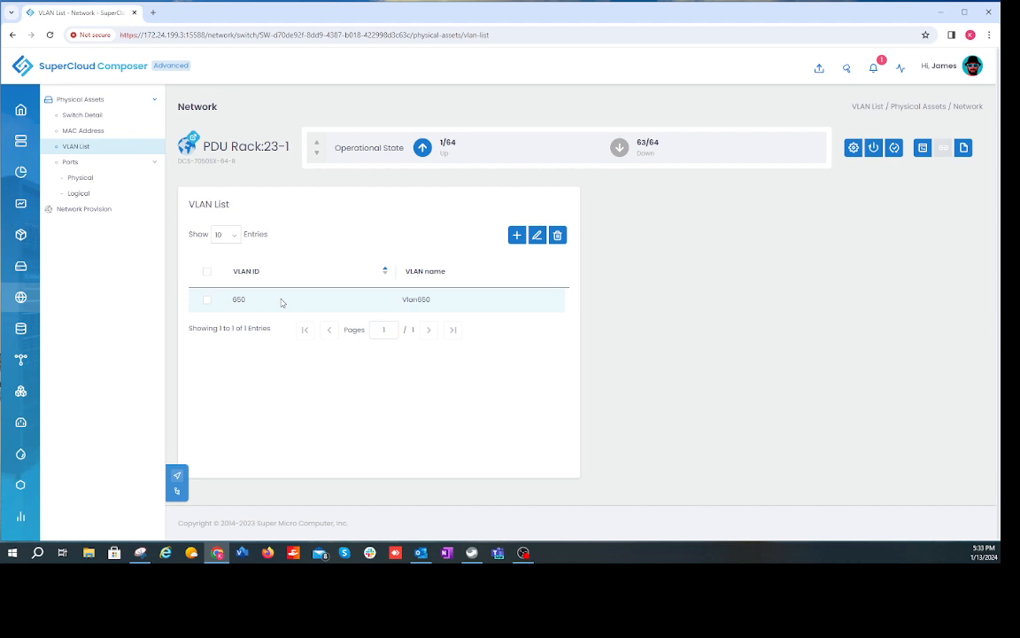
- Assign access VLAN 650 to physical port Ethernet1 of PDU Rack:23-1, keeping the VLAN mode on Access, and dismiss the result
click(80, 178)
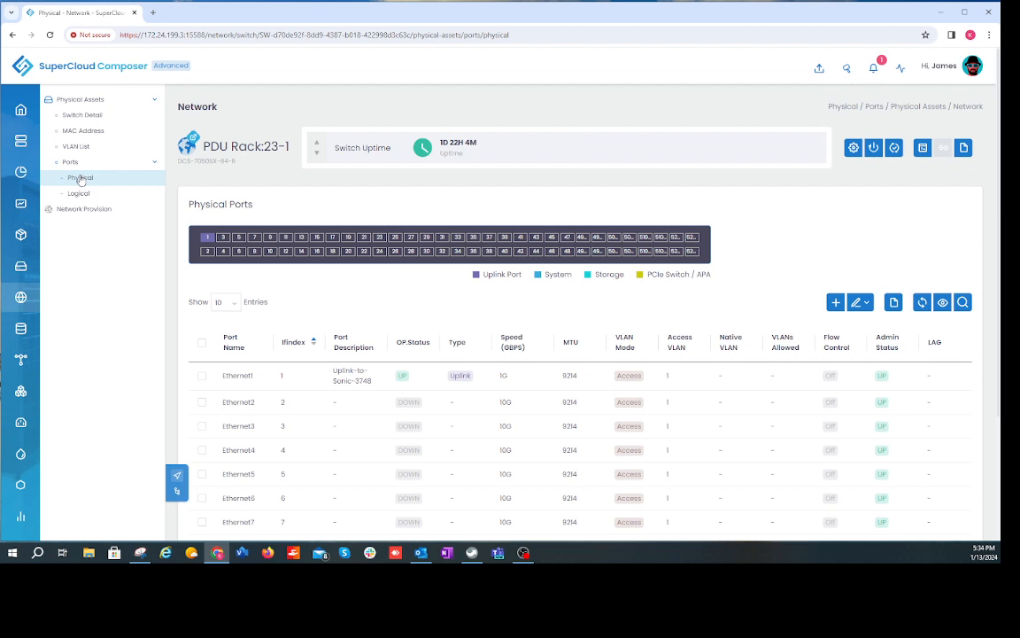
click(203, 378)
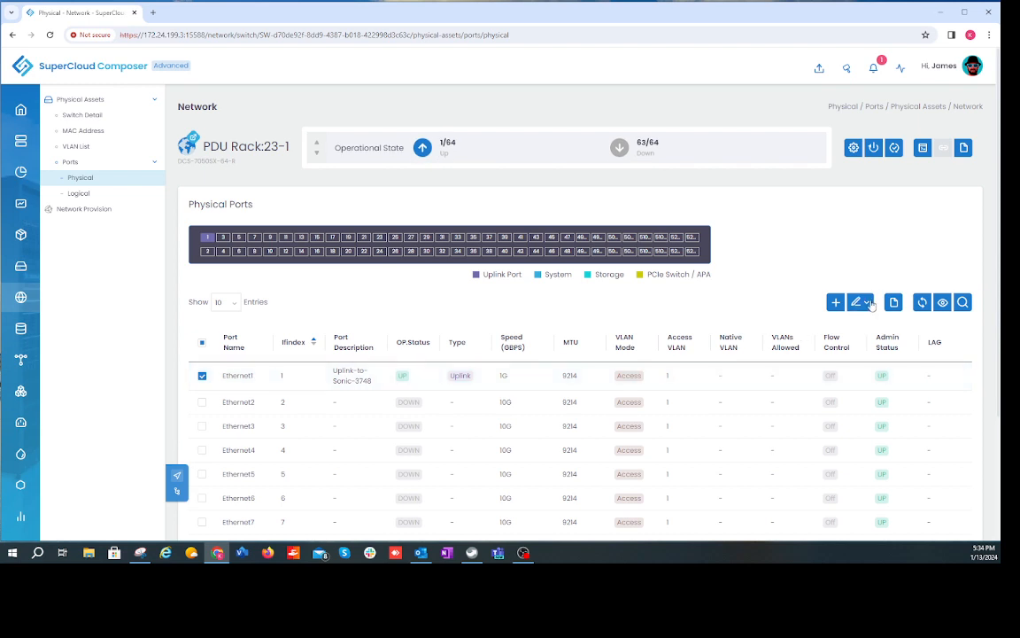
click(868, 304)
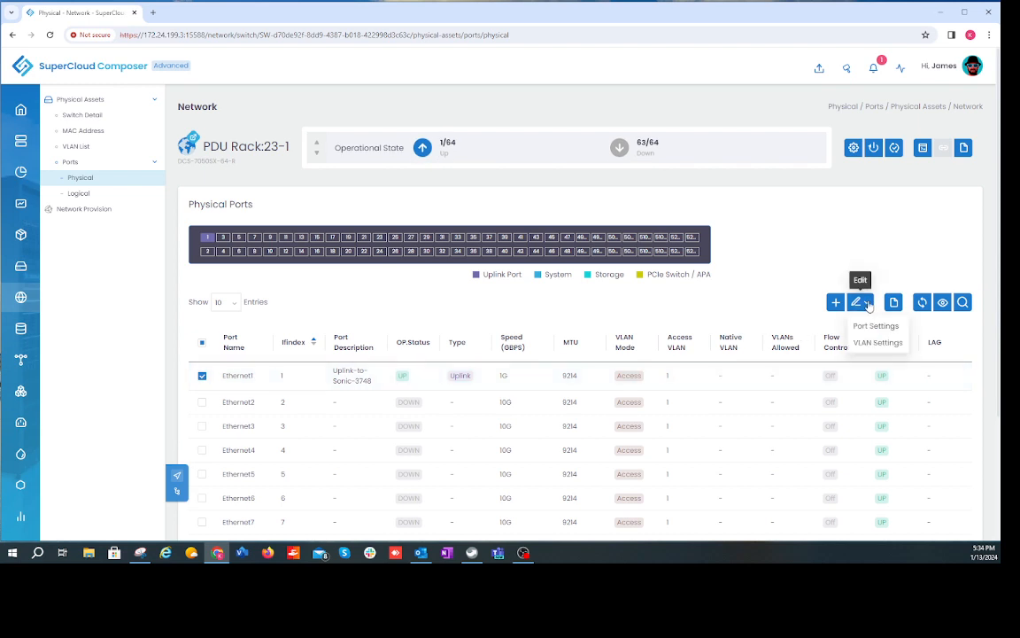
click(866, 353)
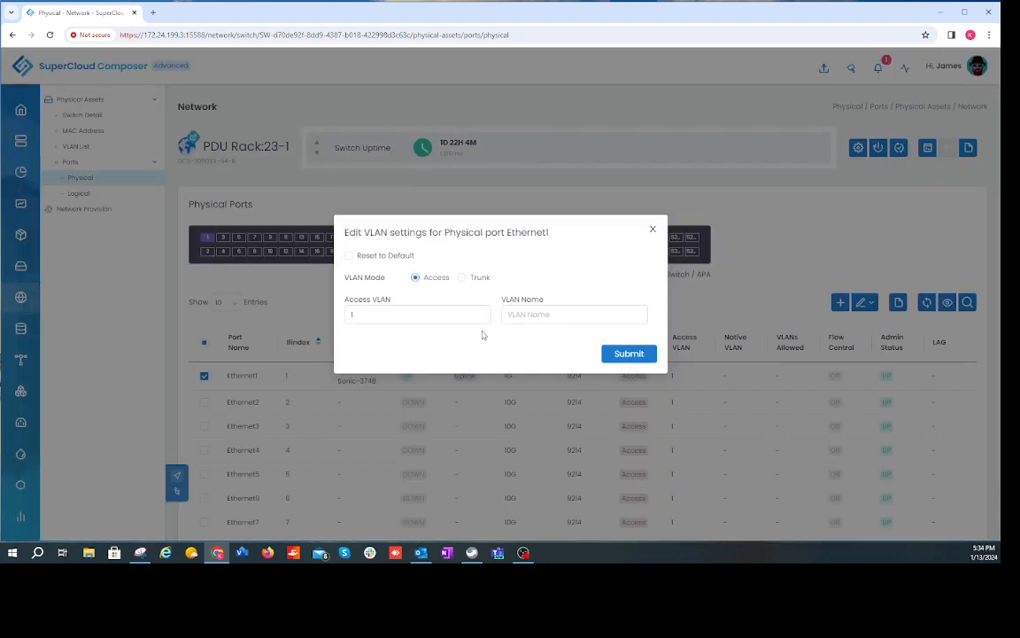
click(352, 314)
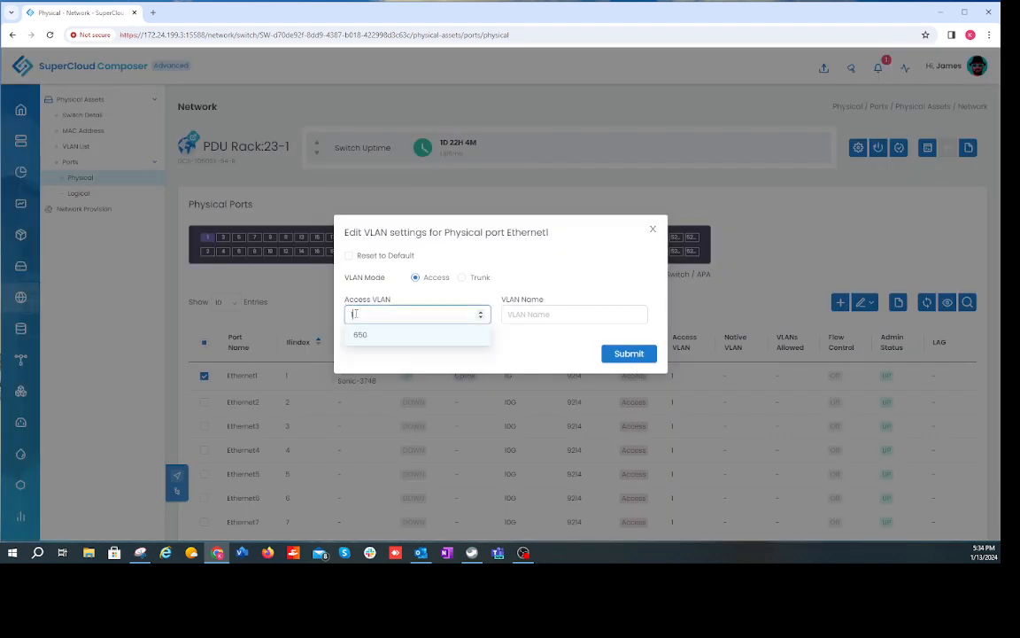
click(362, 334)
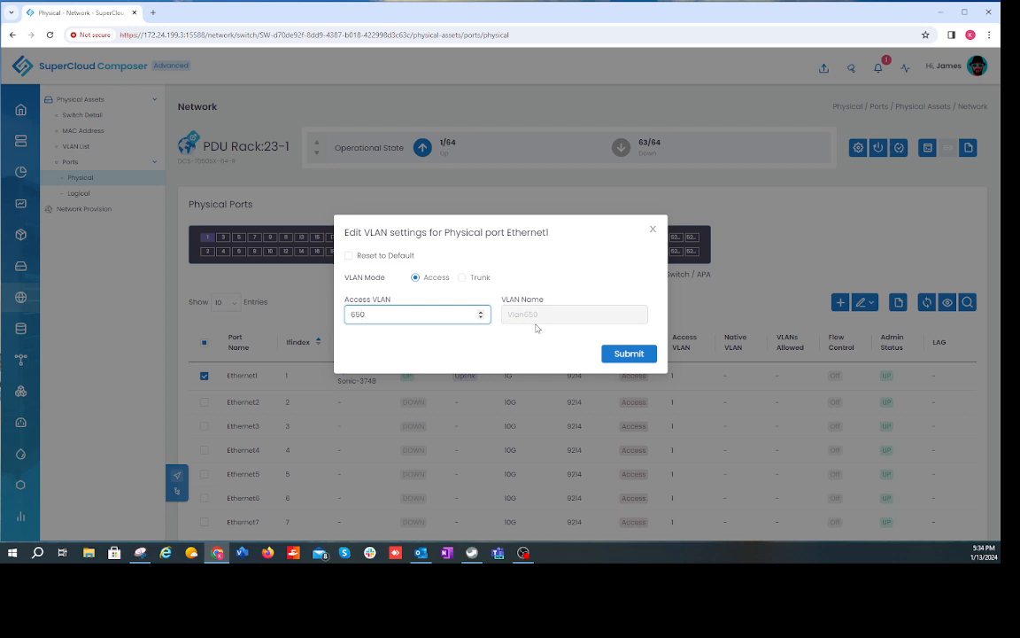
click(631, 354)
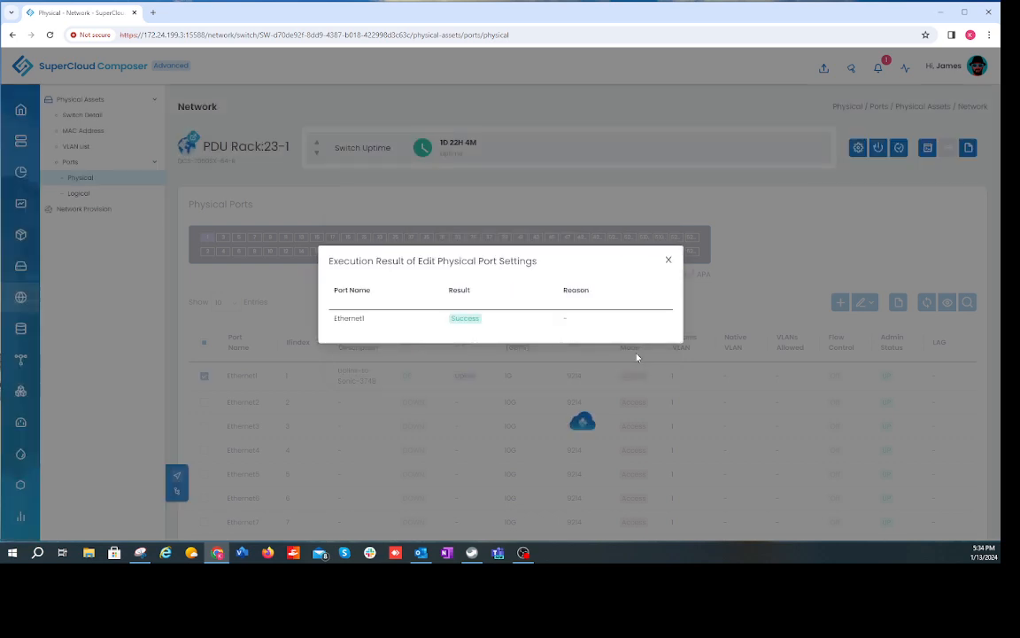
click(668, 261)
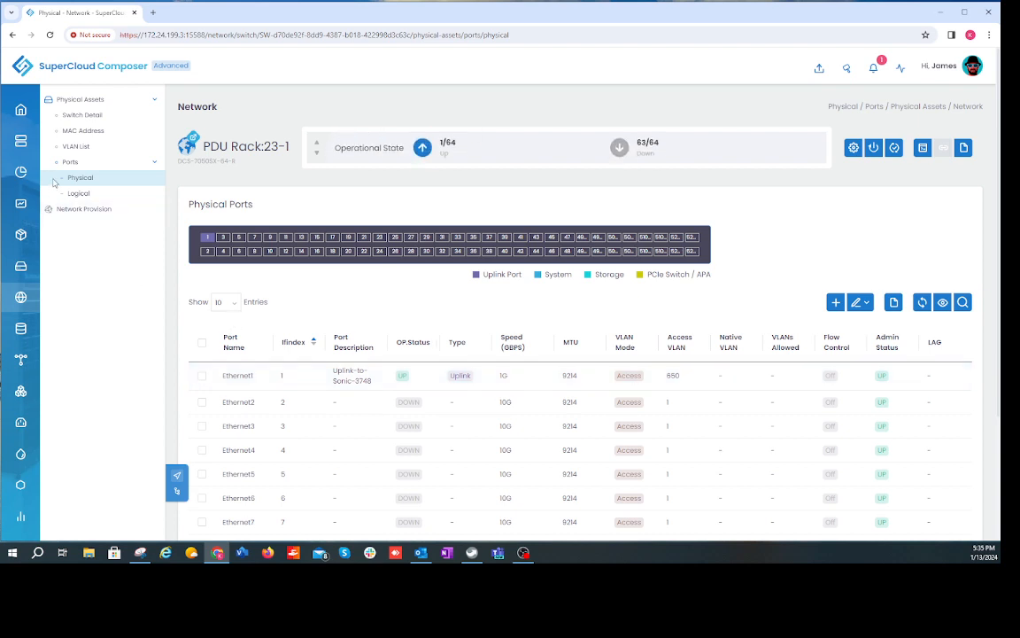
- Check the MAC address table of PDU Rack:23-1 for VLAN 650, reloading the entries
click(88, 131)
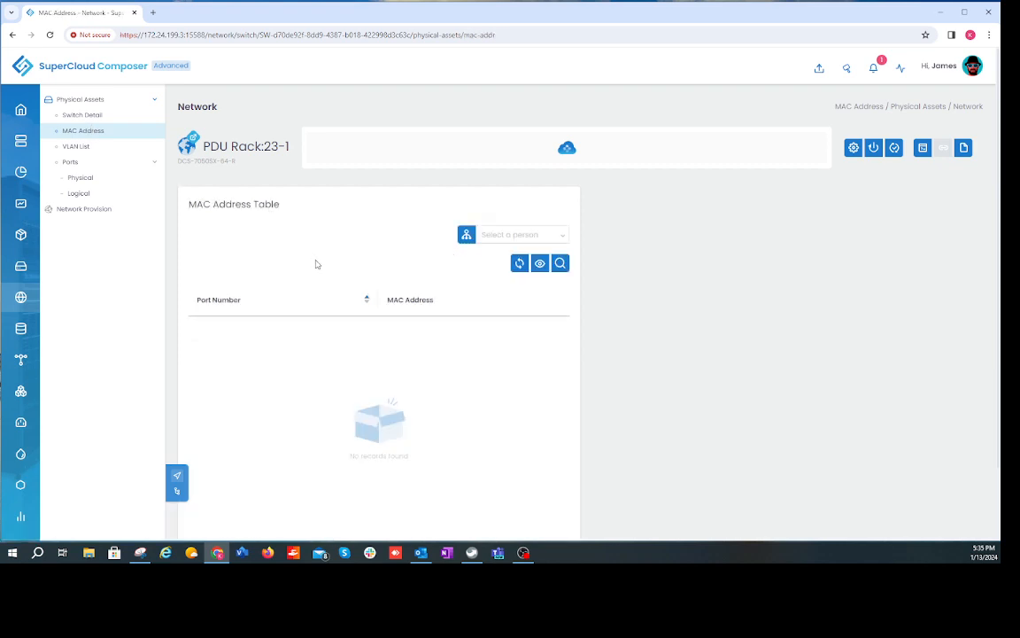
click(492, 235)
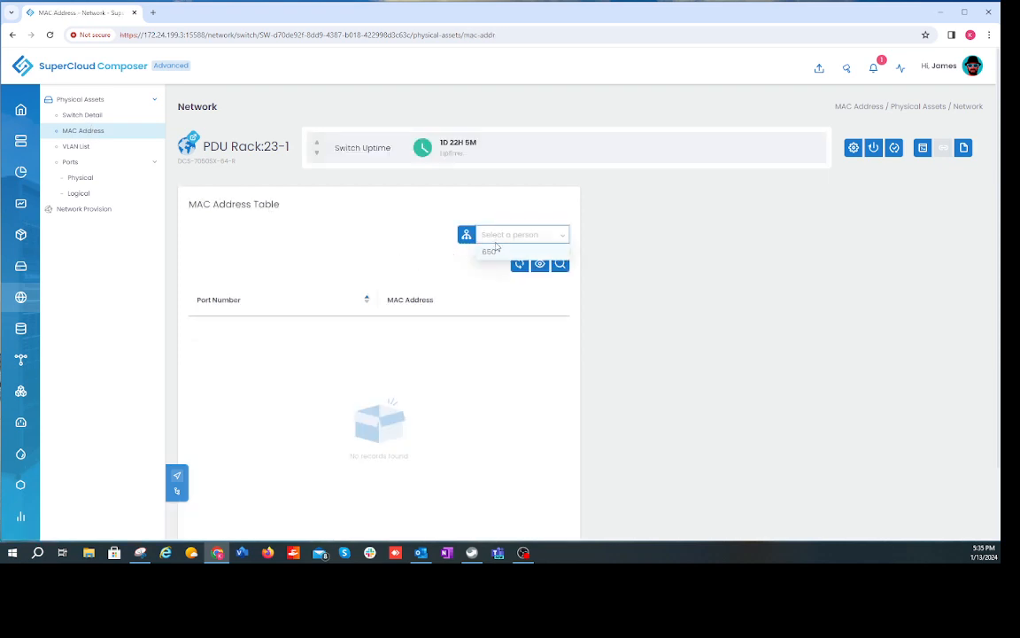
click(492, 251)
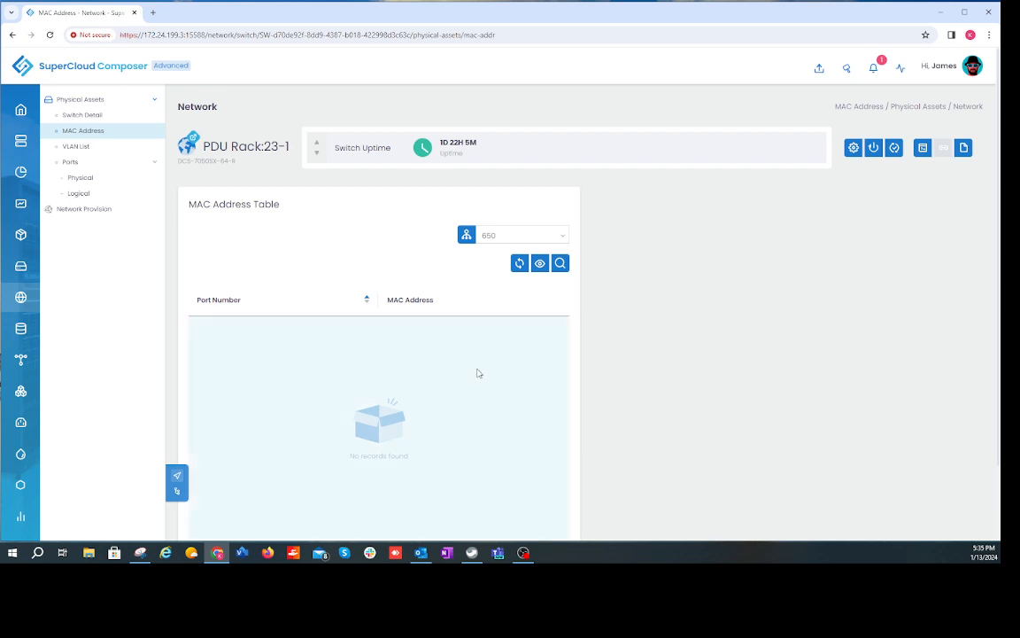
click(518, 264)
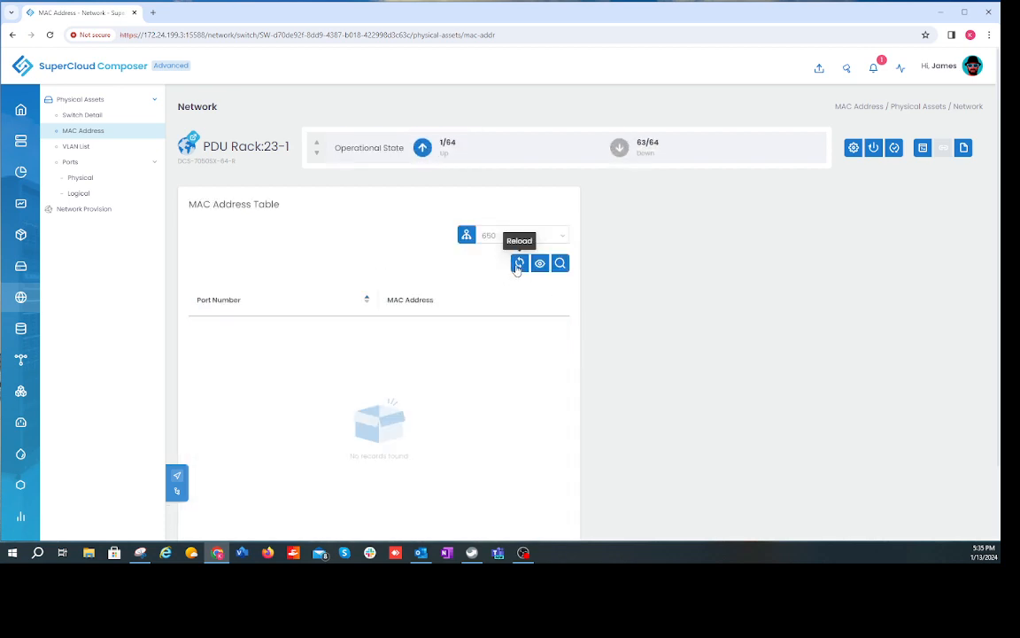
click(517, 265)
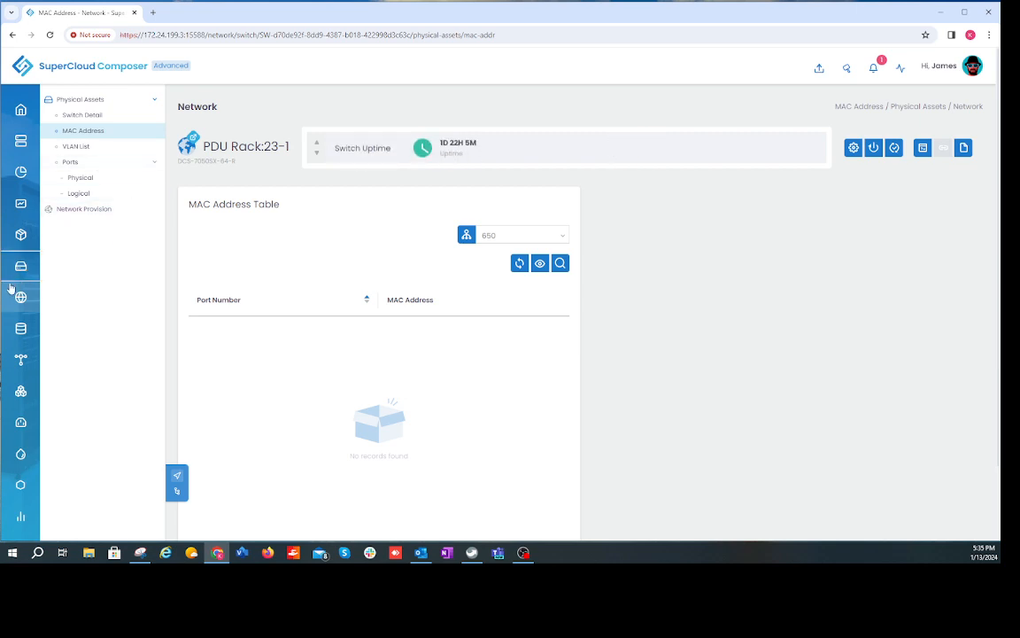
- Review the LLDP neighbor of PDU Rack:23-1 on Ethernet1, close the details and reload the MAC address table
mouse_move(10, 263)
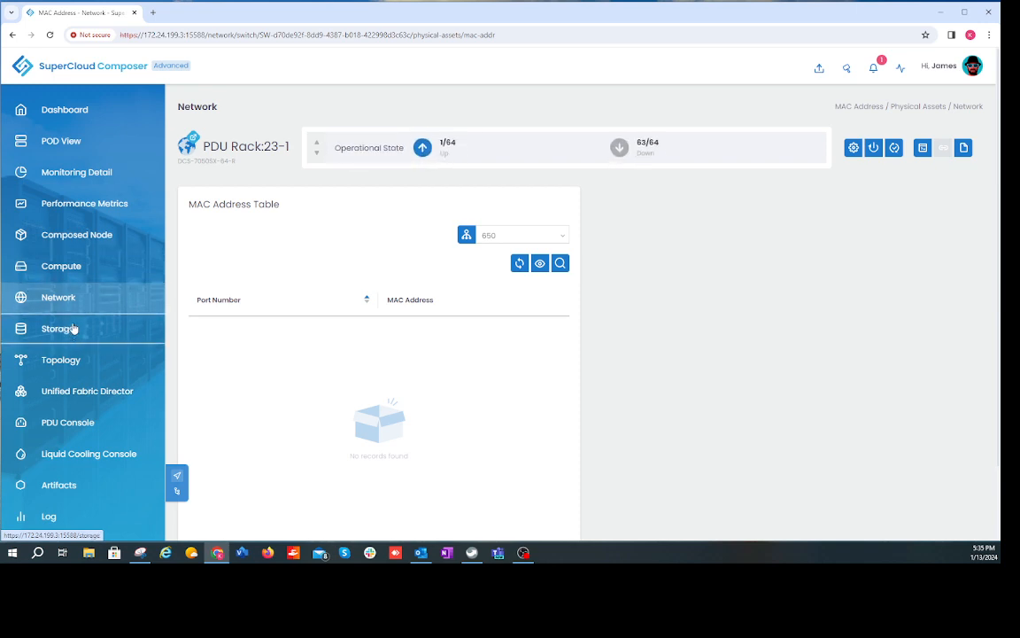
click(964, 147)
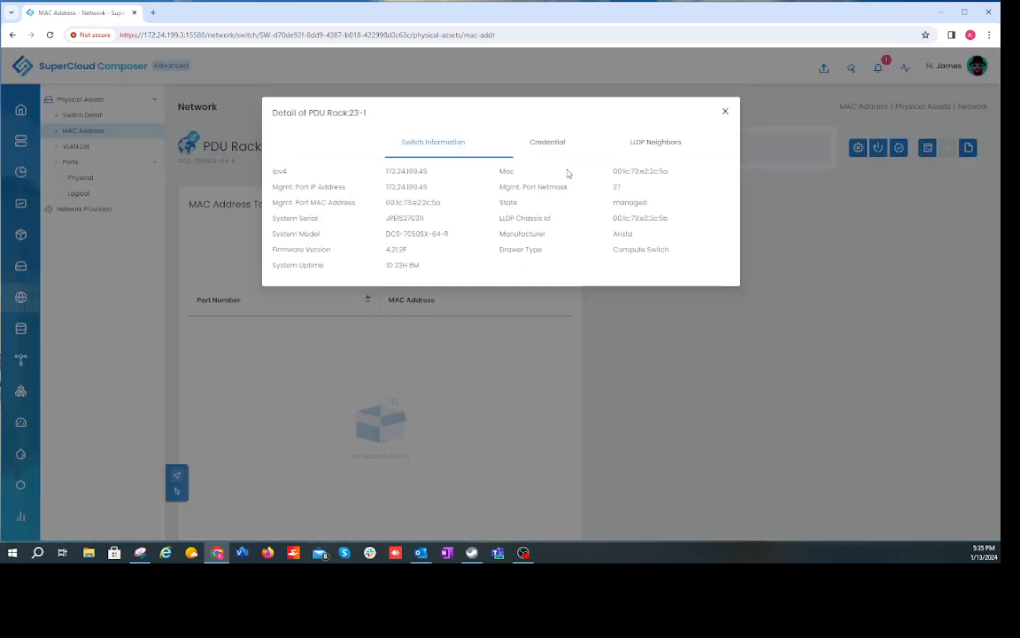
click(649, 144)
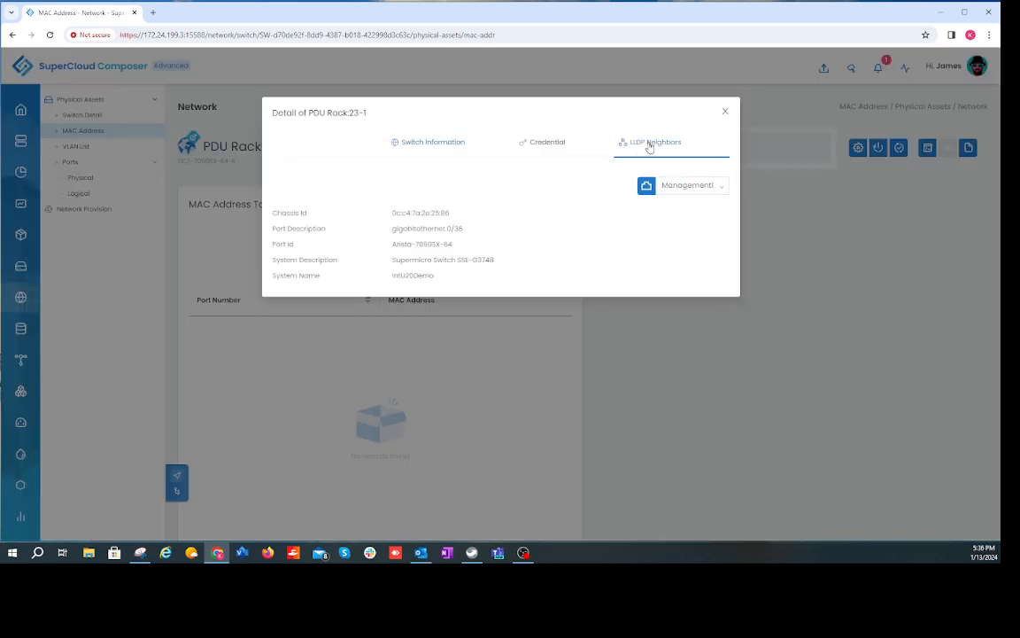
click(664, 185)
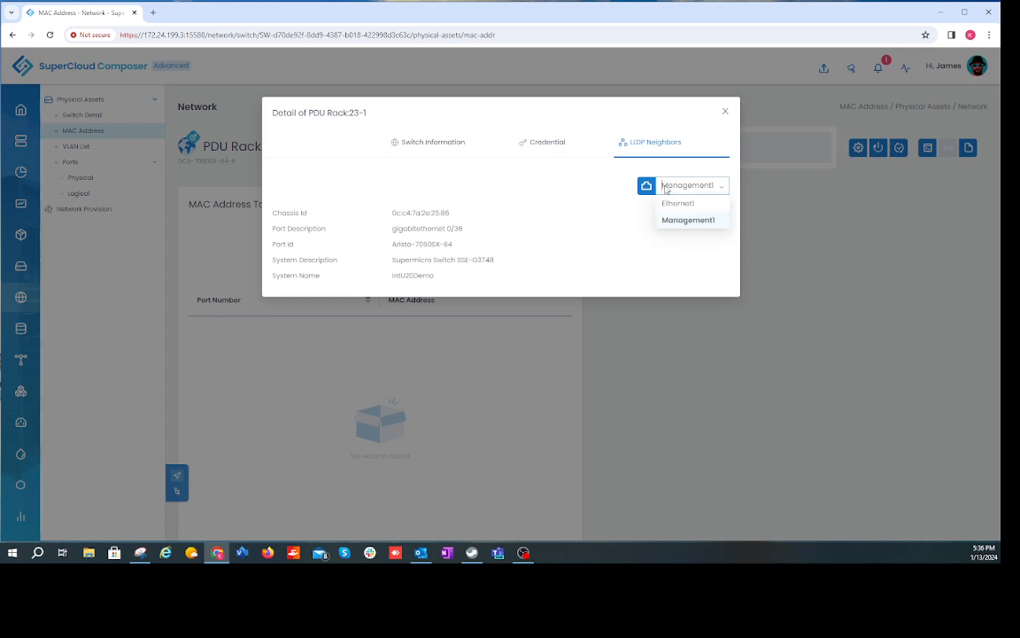
click(679, 204)
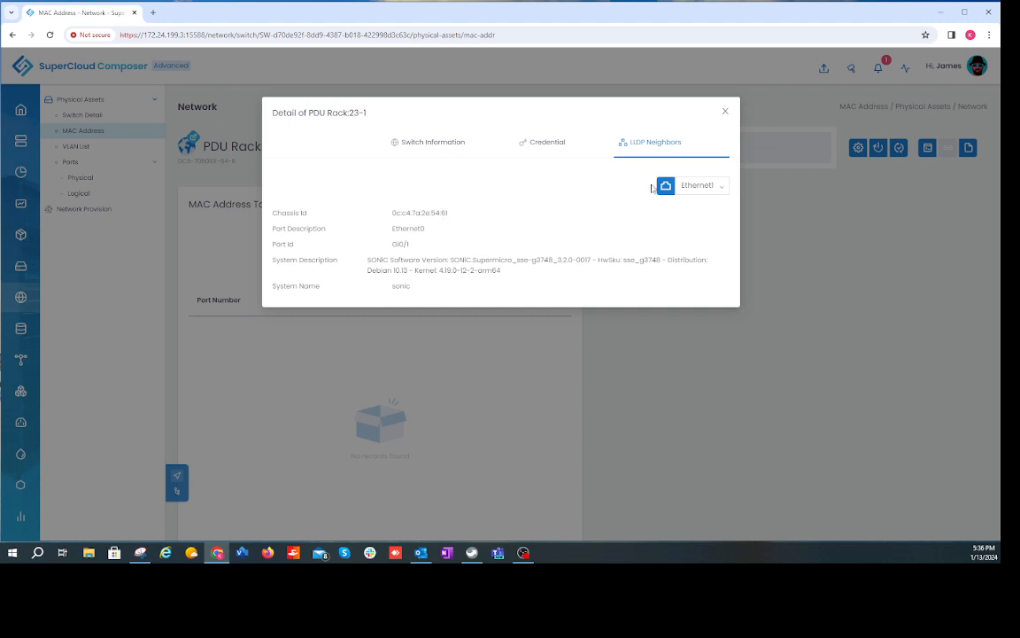
click(724, 113)
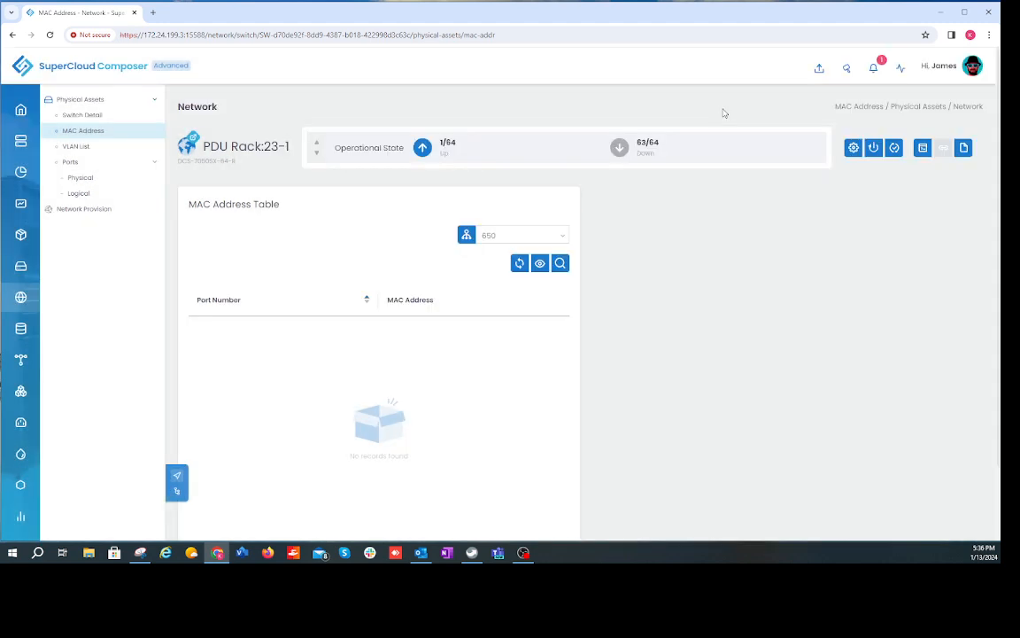
click(519, 264)
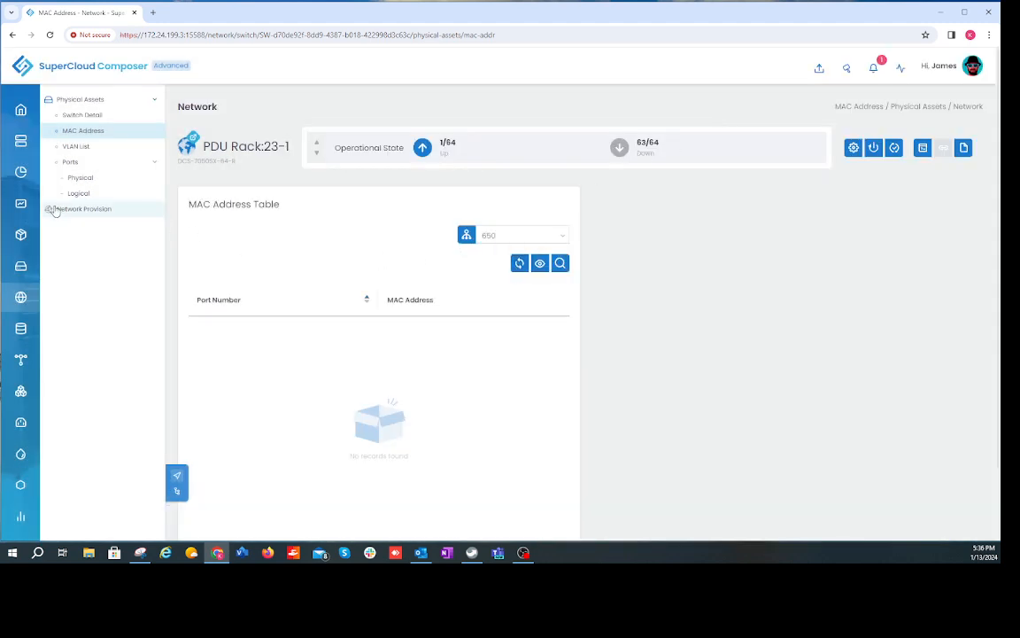
- Check the MAC address table of switch PDU Rack:20-1 for VLAN 650, reloading the entries
mouse_move(14, 280)
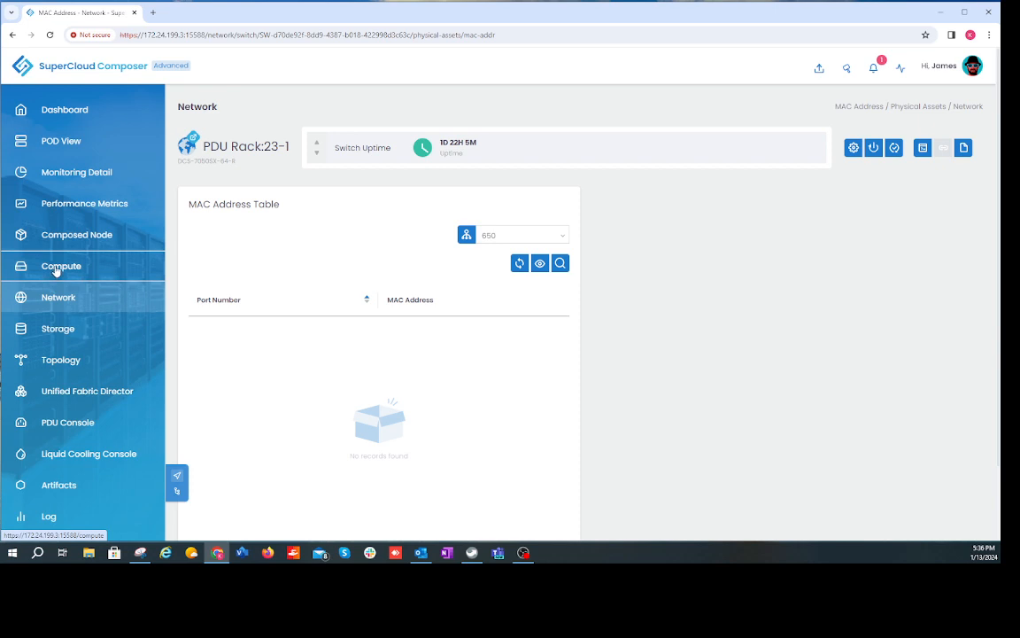
click(55, 266)
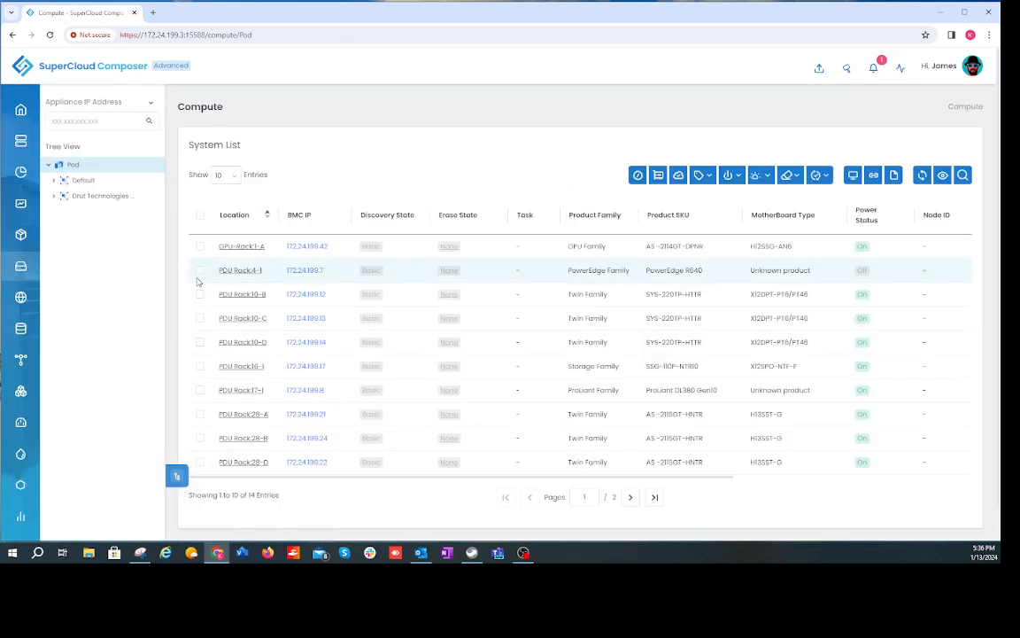
click(27, 301)
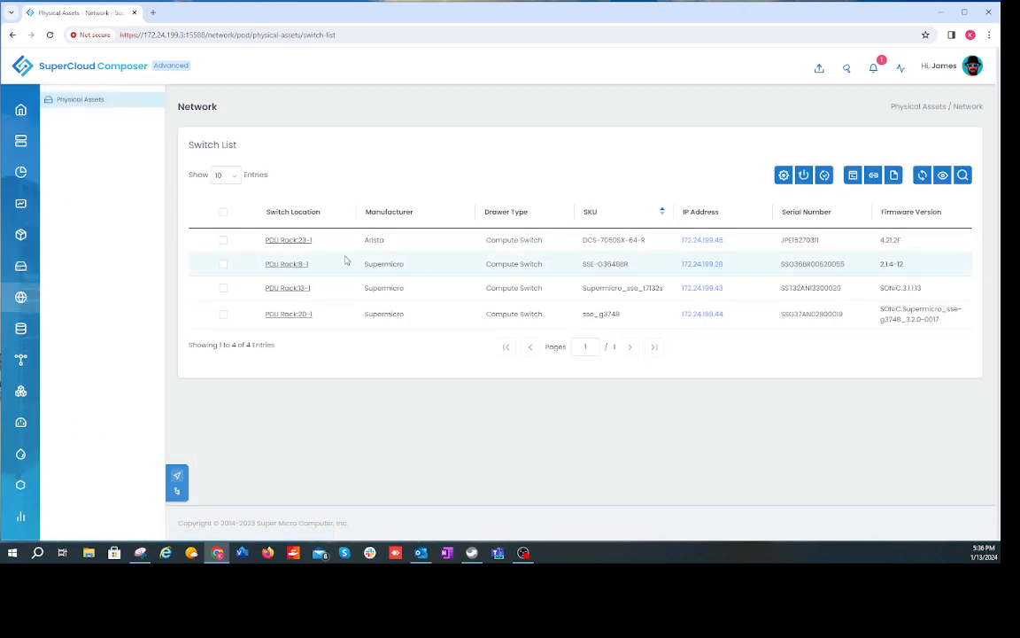
click(292, 317)
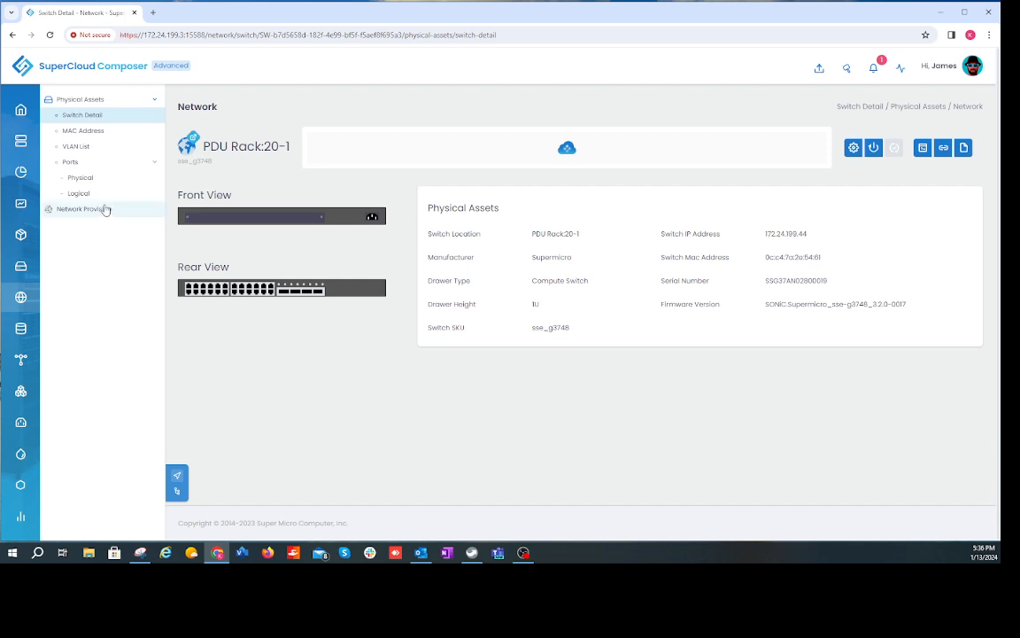
click(89, 183)
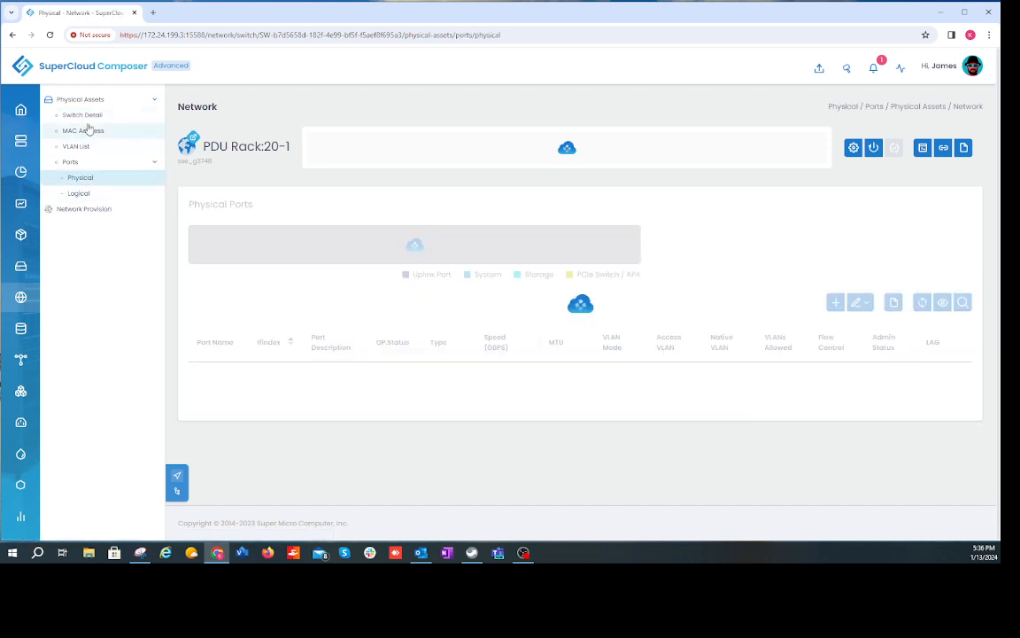
click(83, 139)
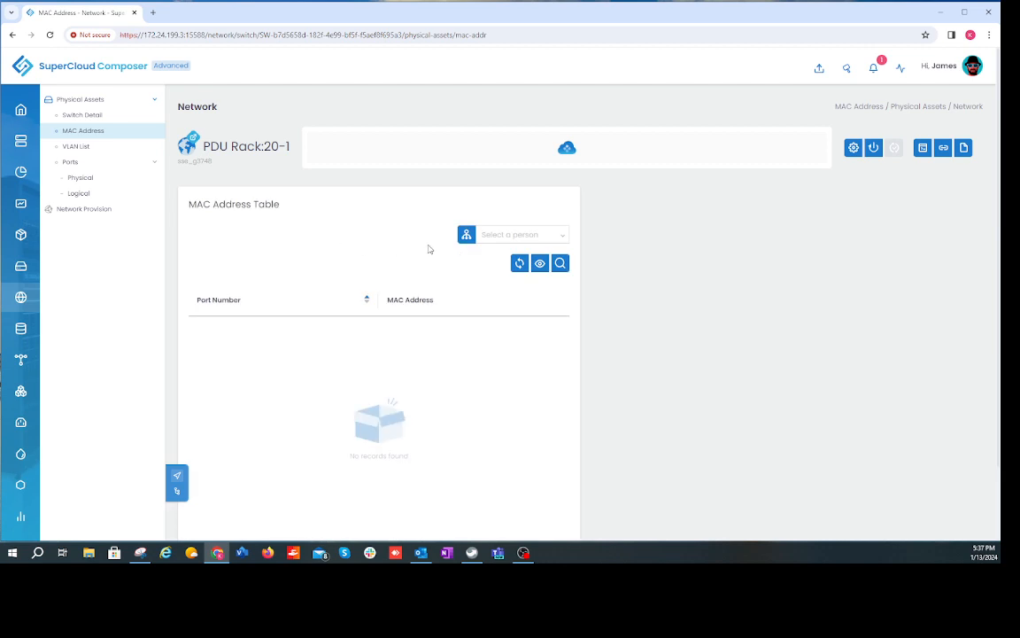
click(503, 237)
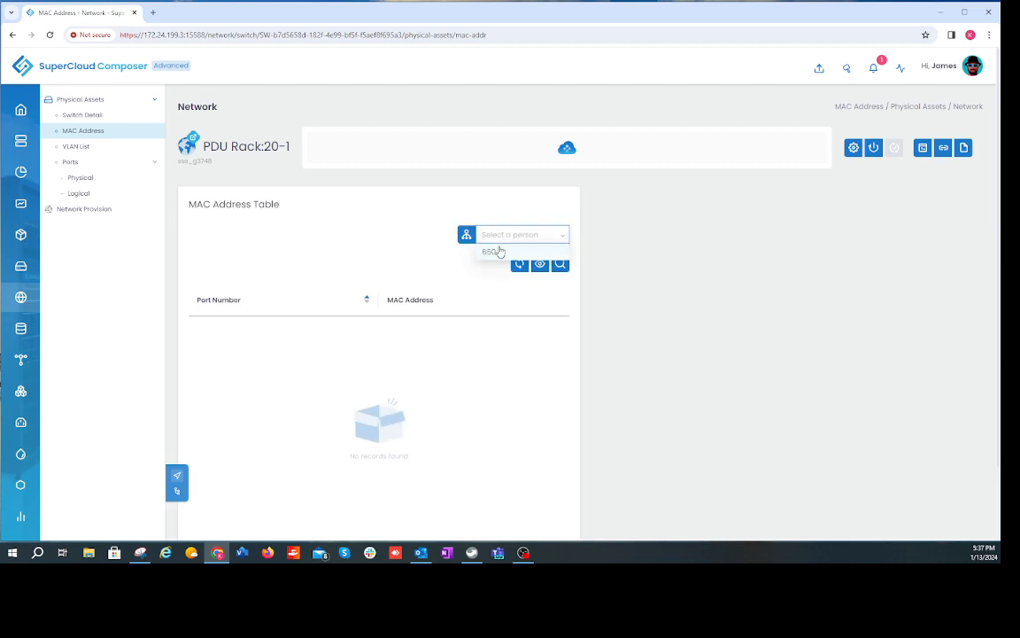
click(491, 252)
click(520, 264)
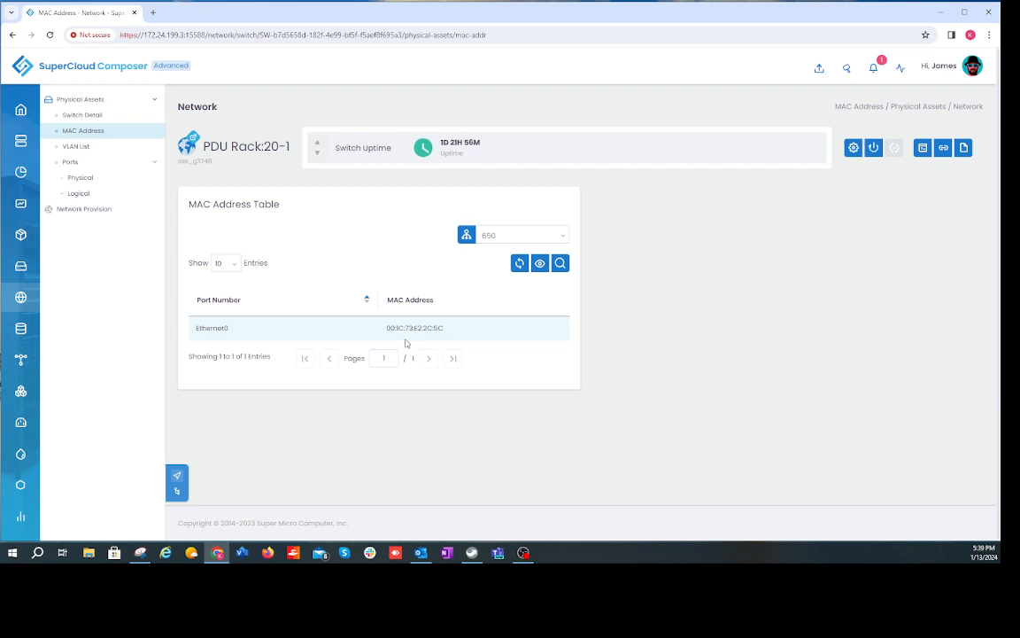
- Reset the VLAN settings of physical port Ethernet0 on PDU Rack:20-1 to default and dismiss the execution result
click(87, 177)
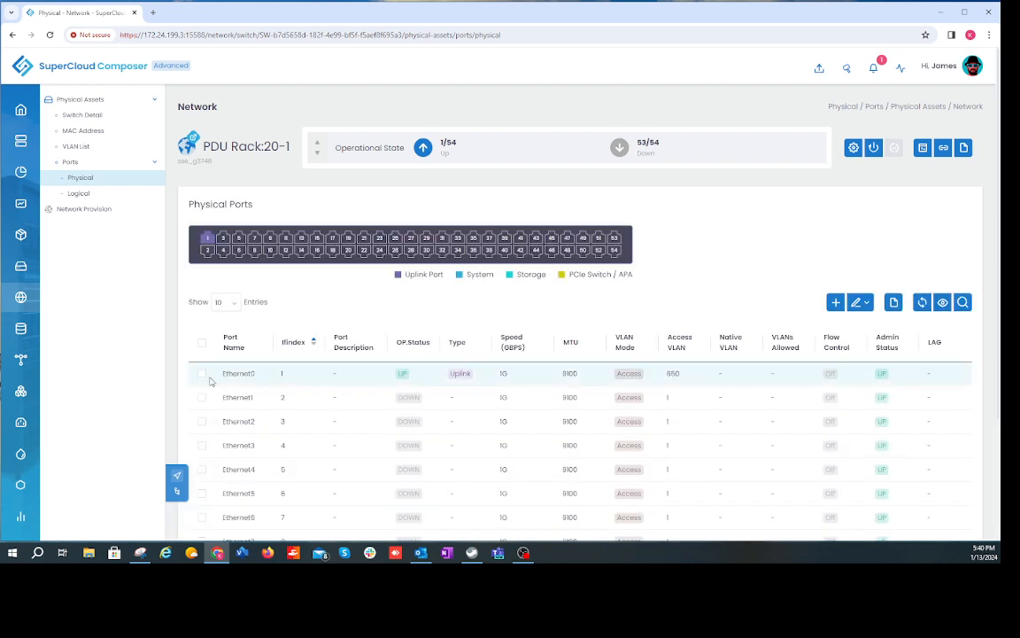
click(201, 375)
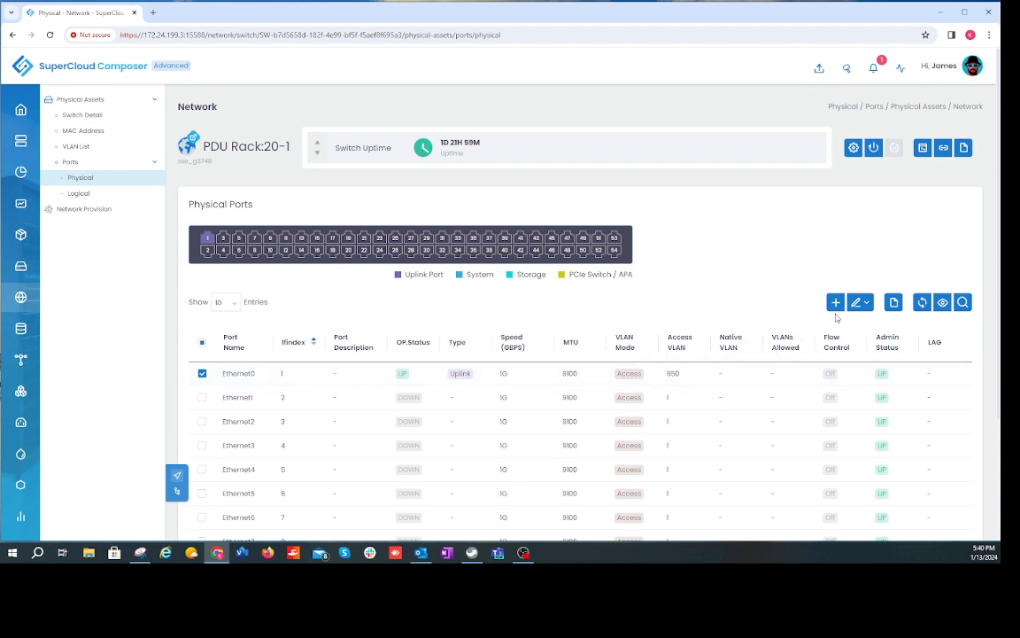
click(870, 303)
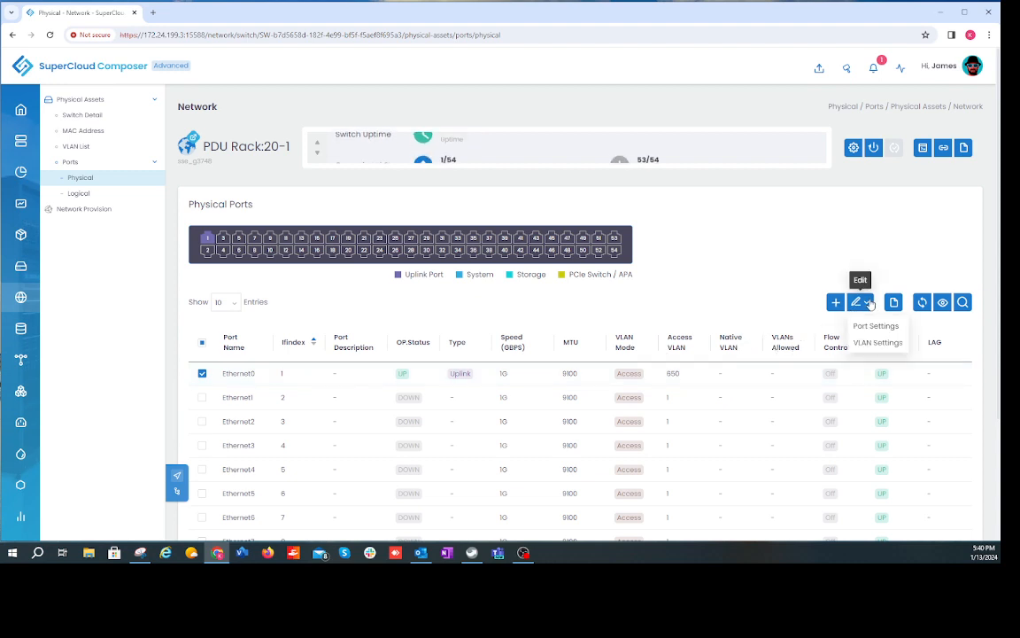
click(873, 346)
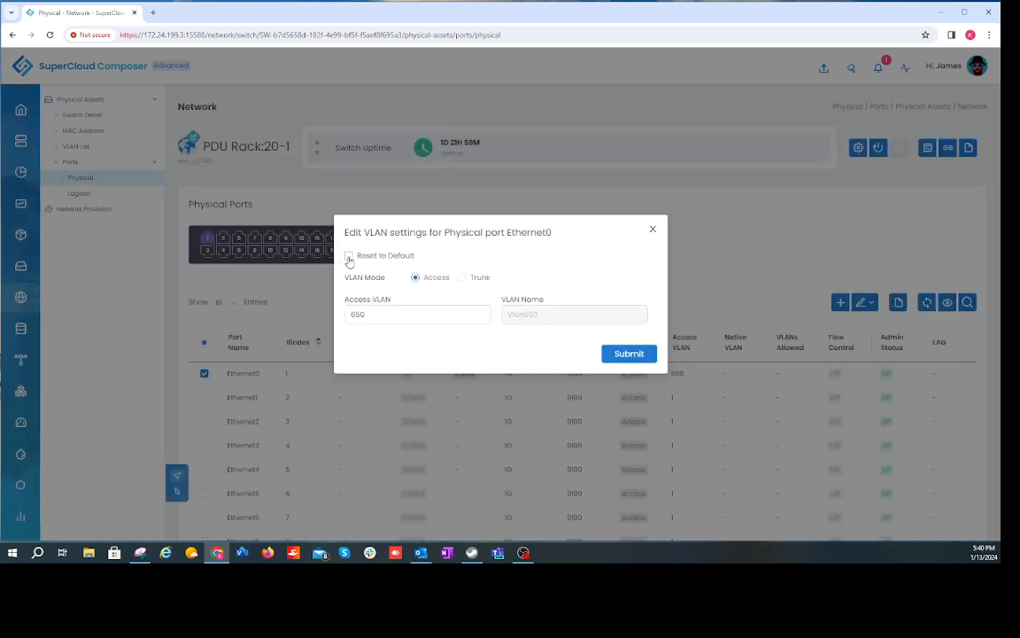
click(349, 256)
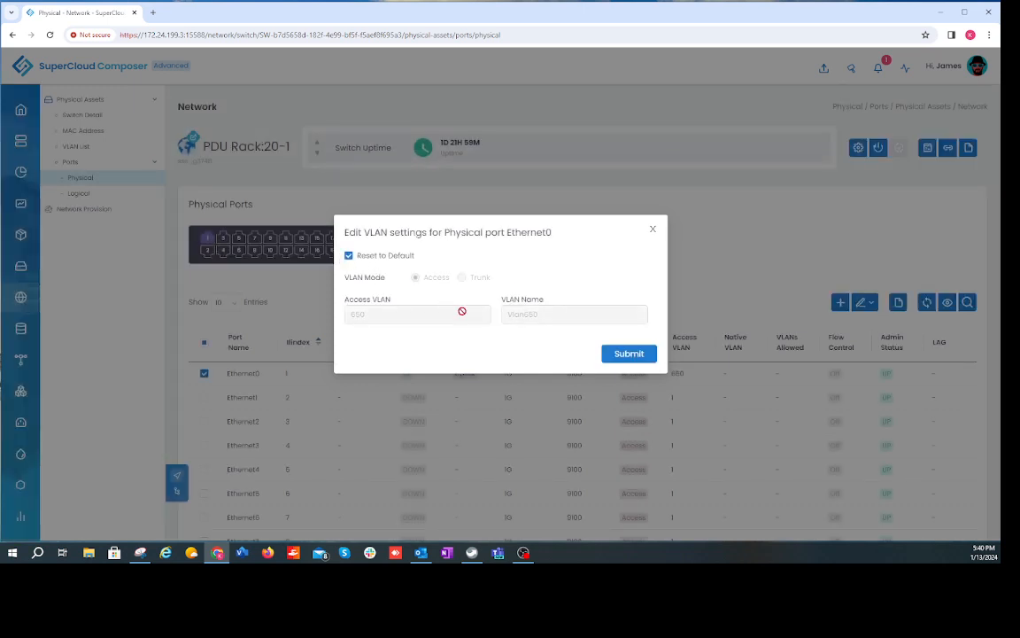
click(630, 356)
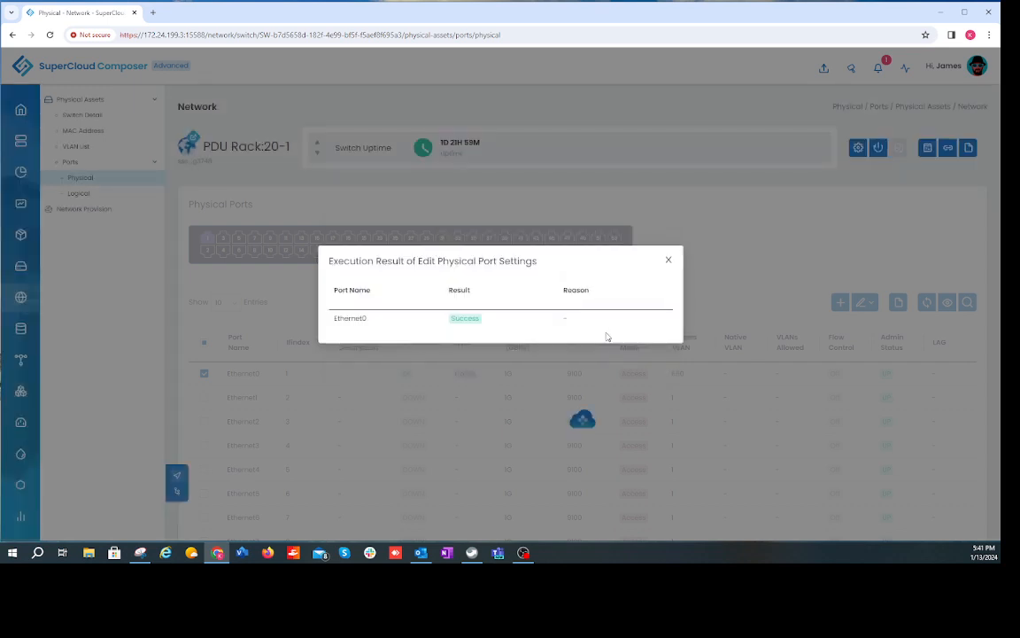
click(670, 260)
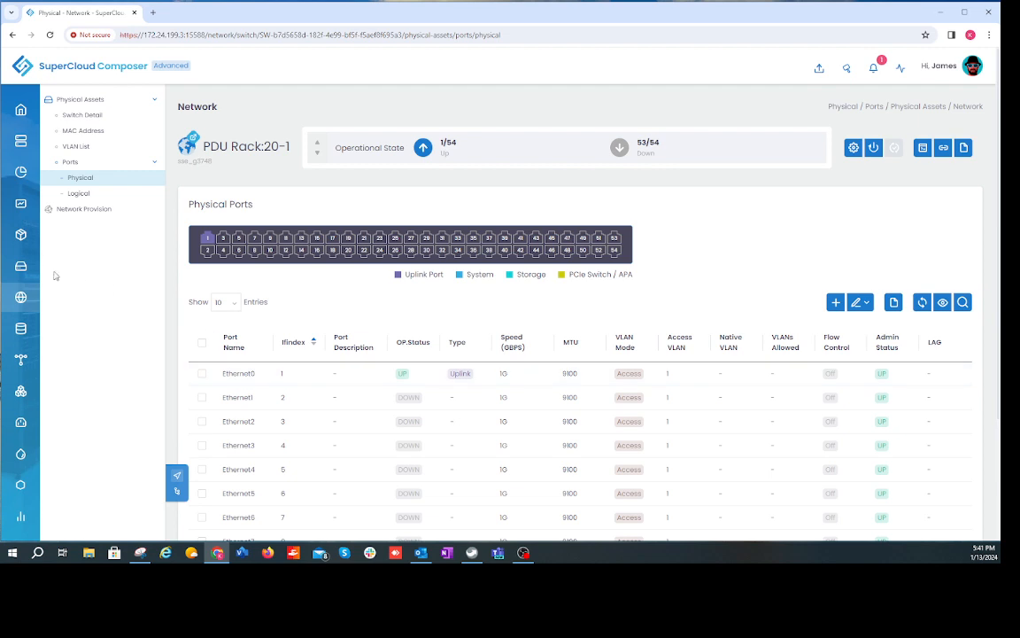
- Reset the VLAN settings of physical port Ethernet1 on switch PDU Rack:23-1 to default and dismiss the execution result
mouse_move(34, 259)
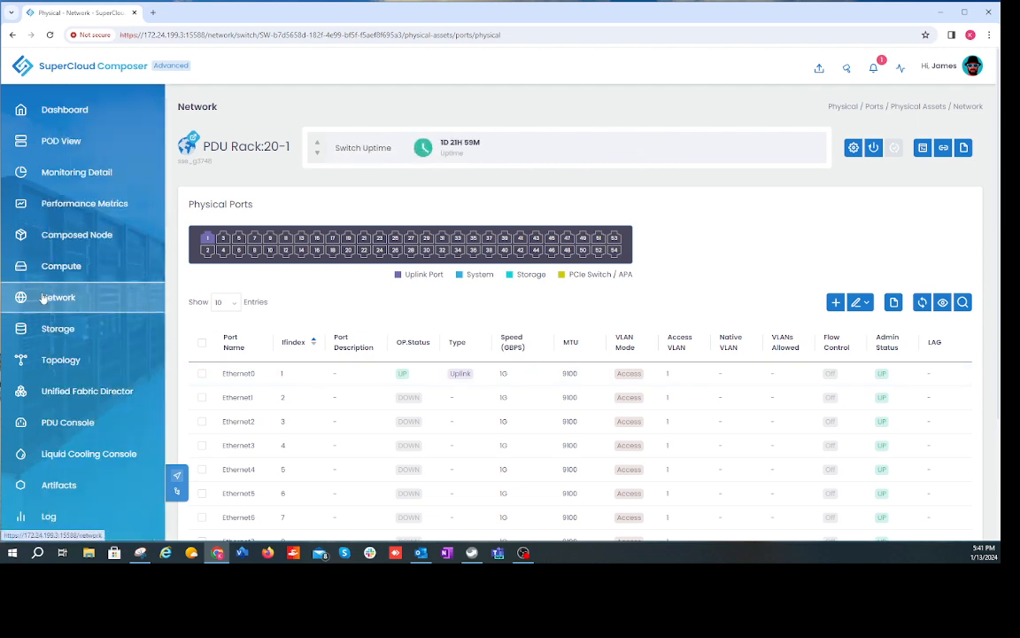
click(42, 297)
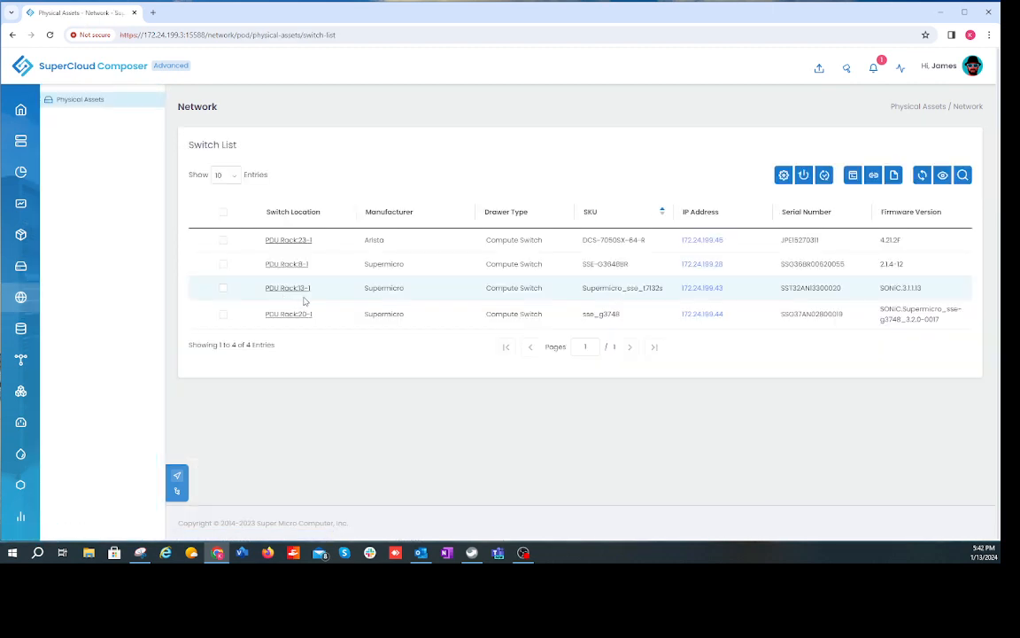
click(281, 240)
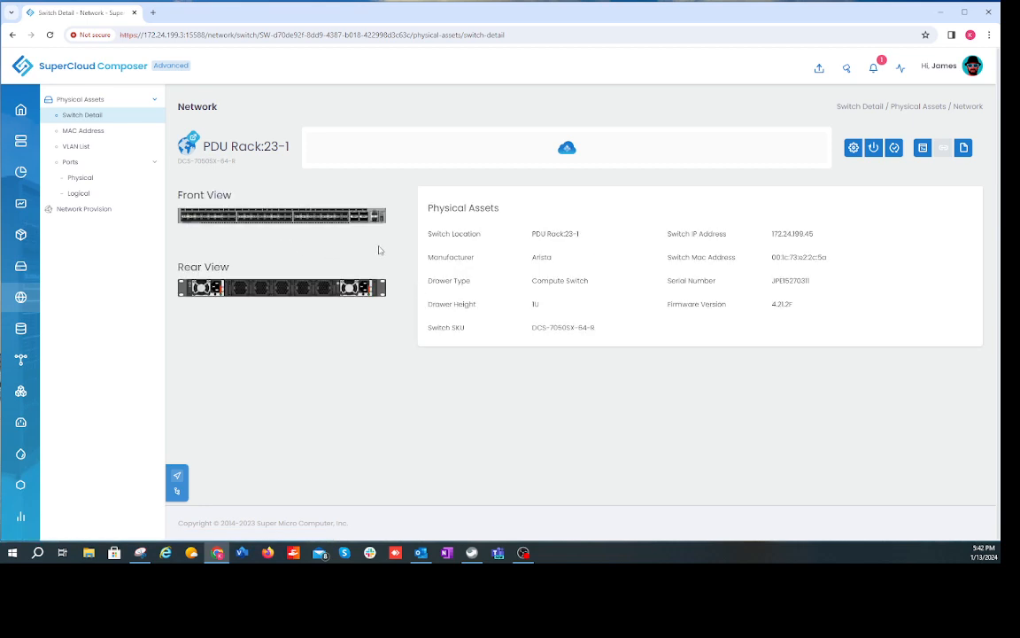
click(79, 178)
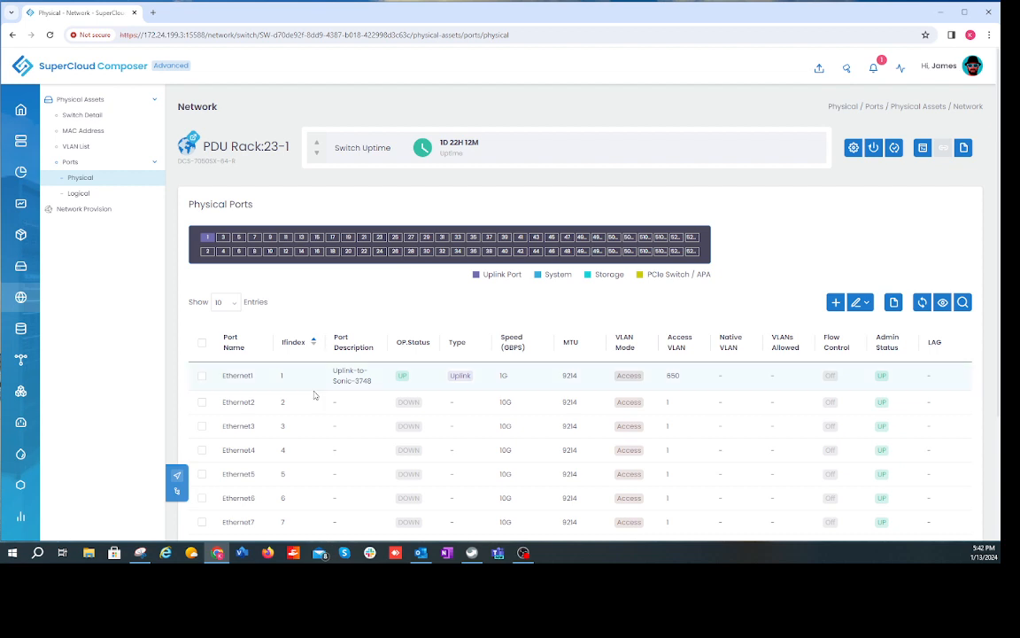
click(201, 378)
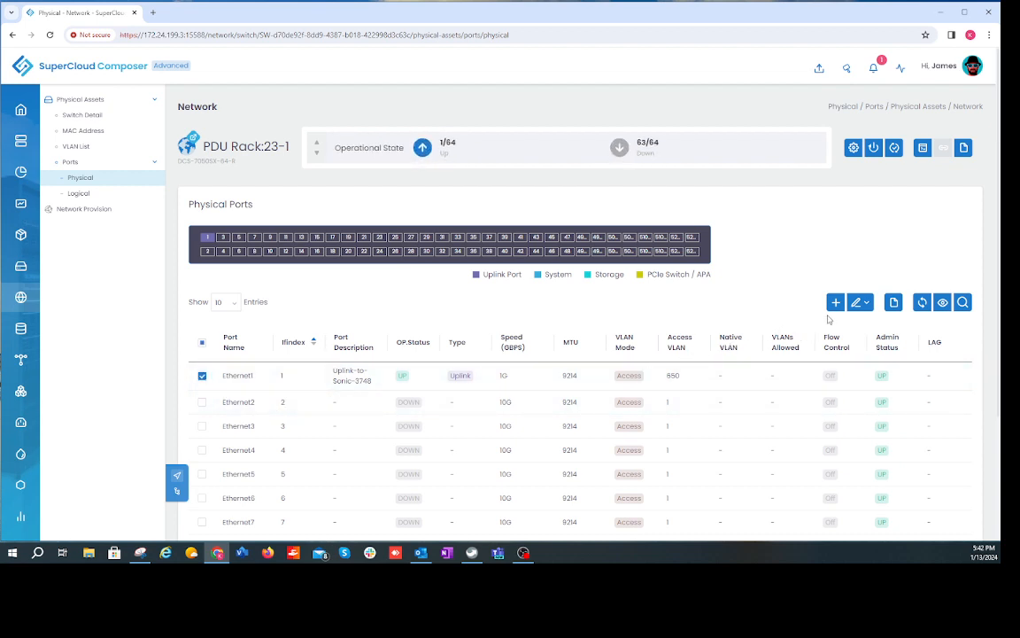
click(862, 303)
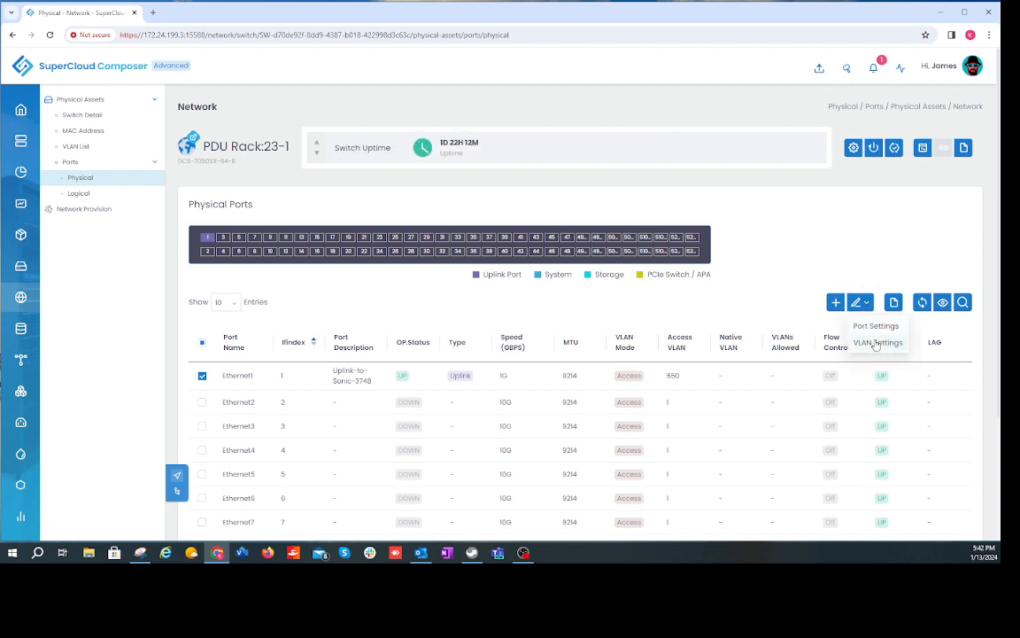
click(875, 342)
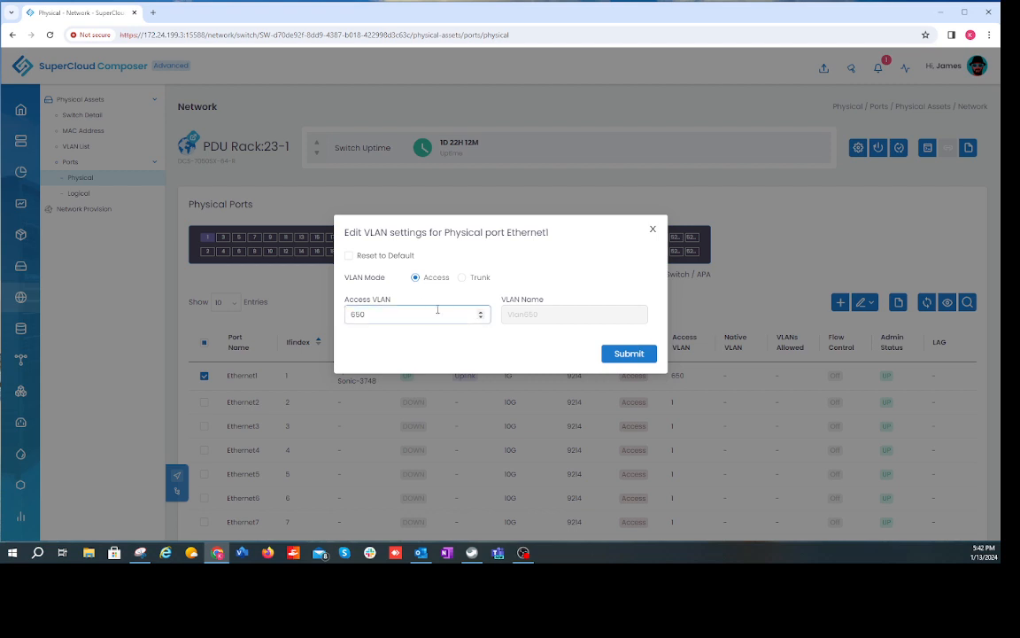
click(348, 257)
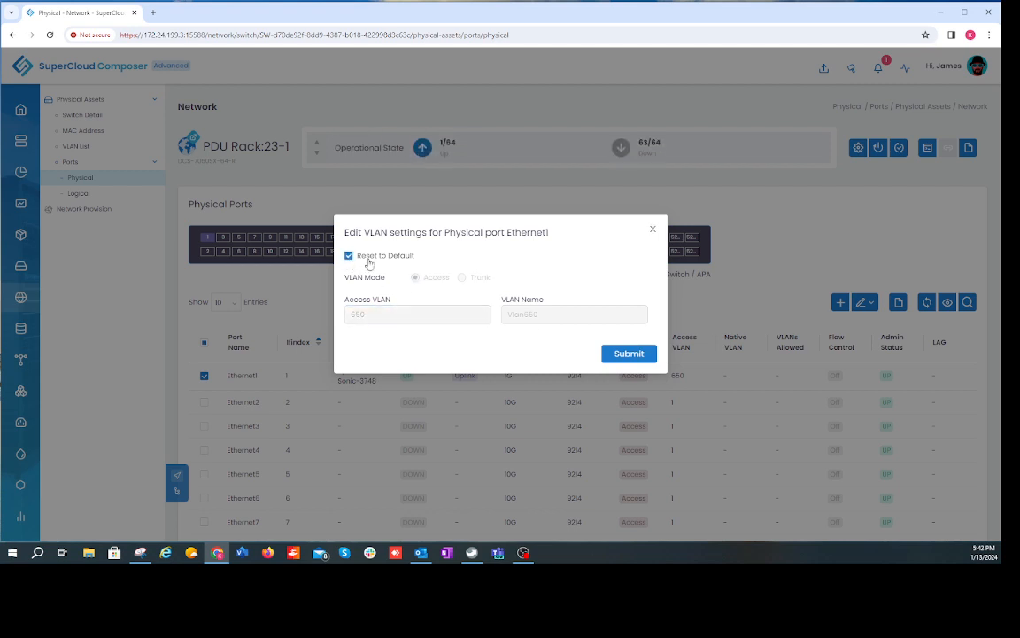
click(630, 354)
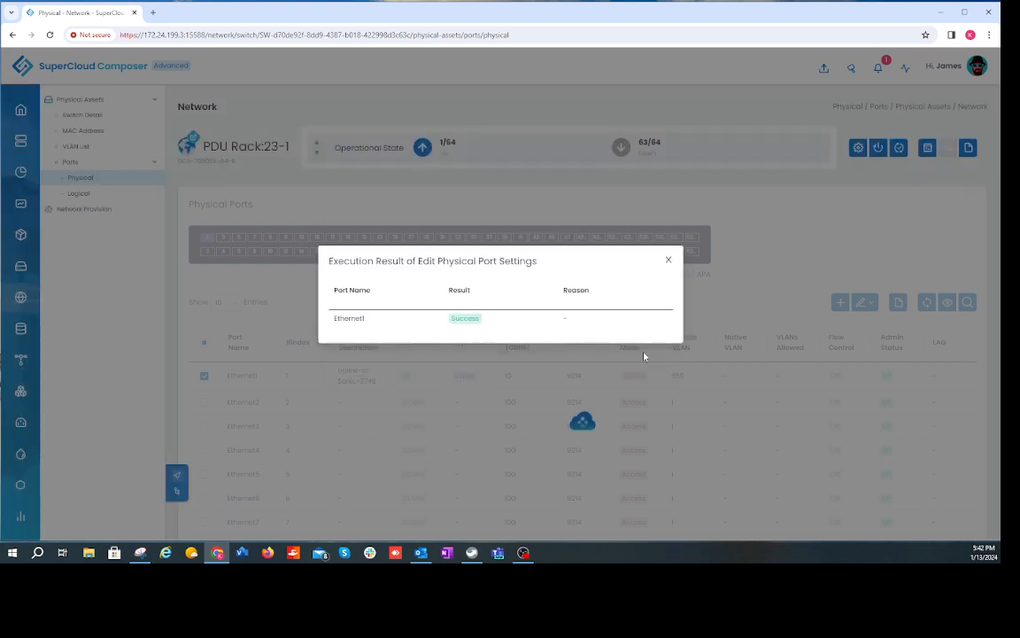
click(668, 260)
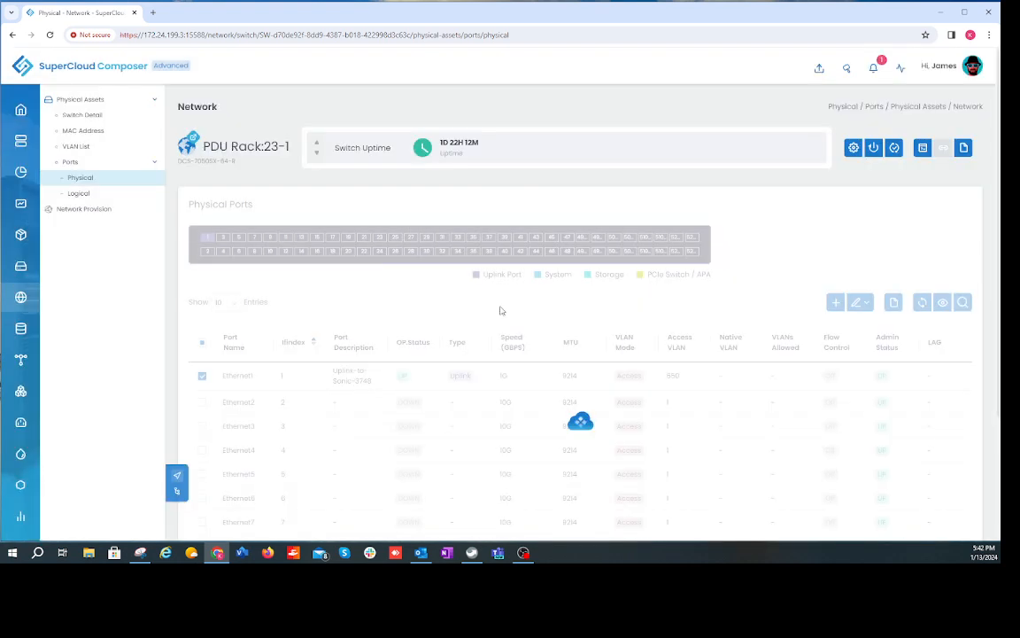